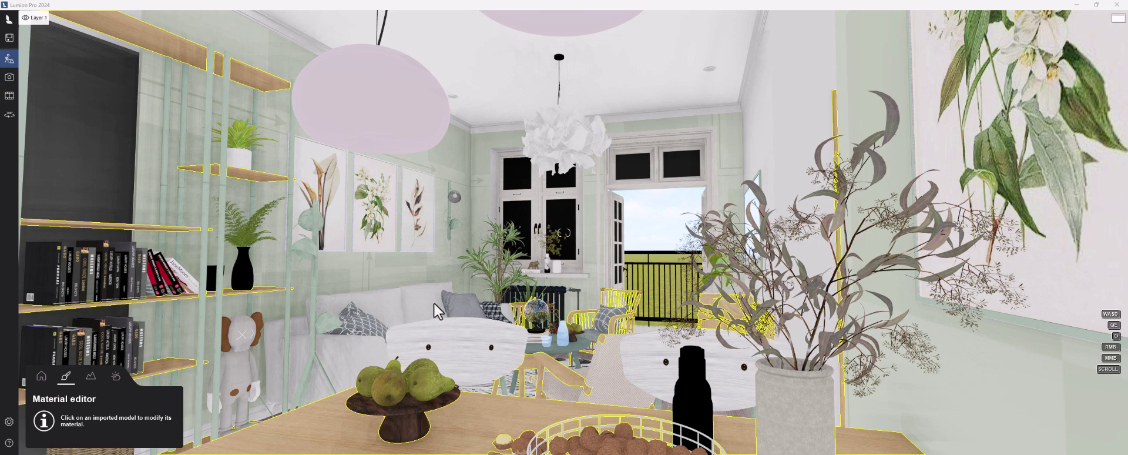
# Apply the Polli Stucco plaster material to the room's walls
pyautogui.press('w')
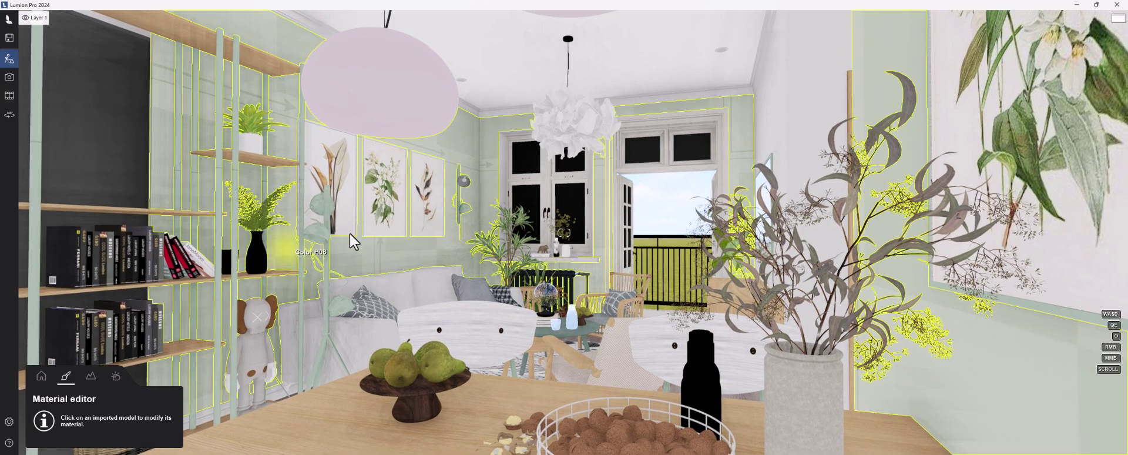
pyautogui.click(370, 251)
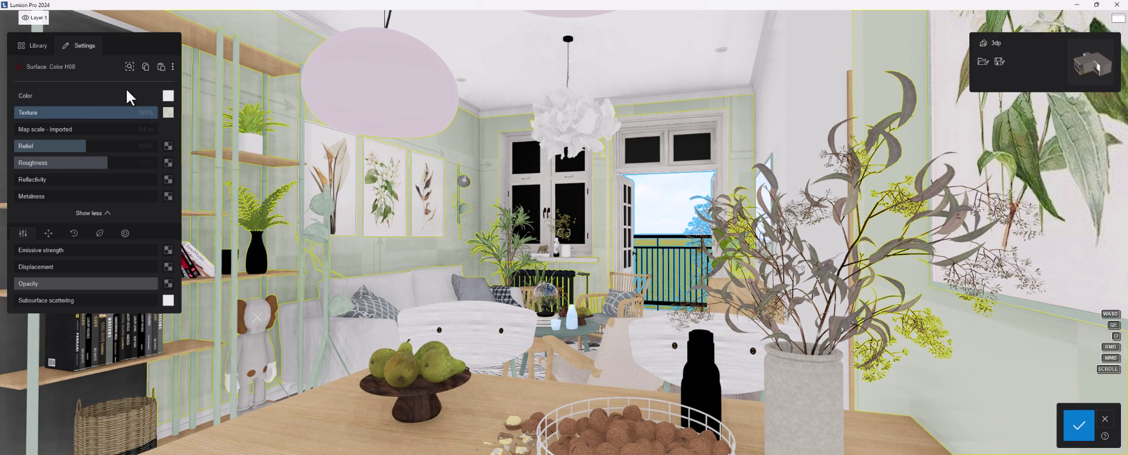
pyautogui.click(33, 46)
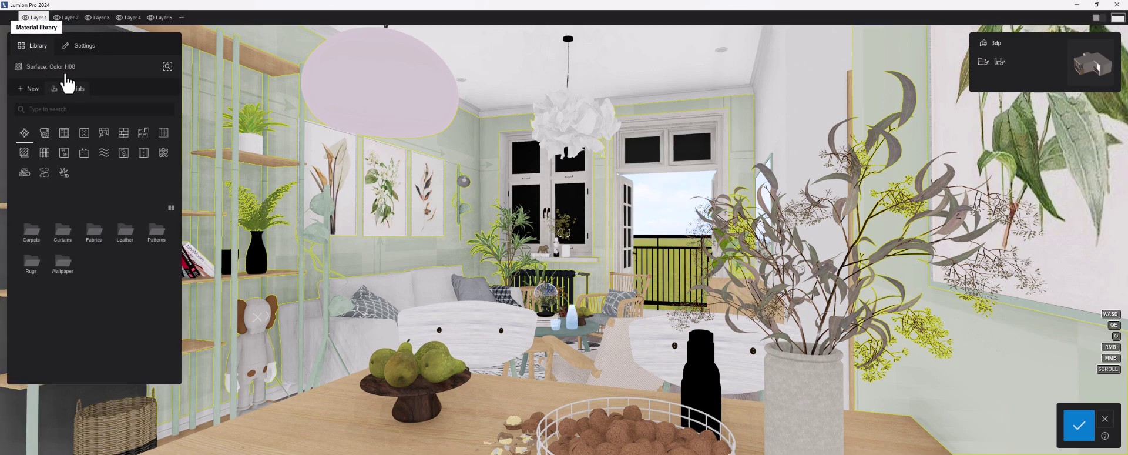
pyautogui.click(124, 134)
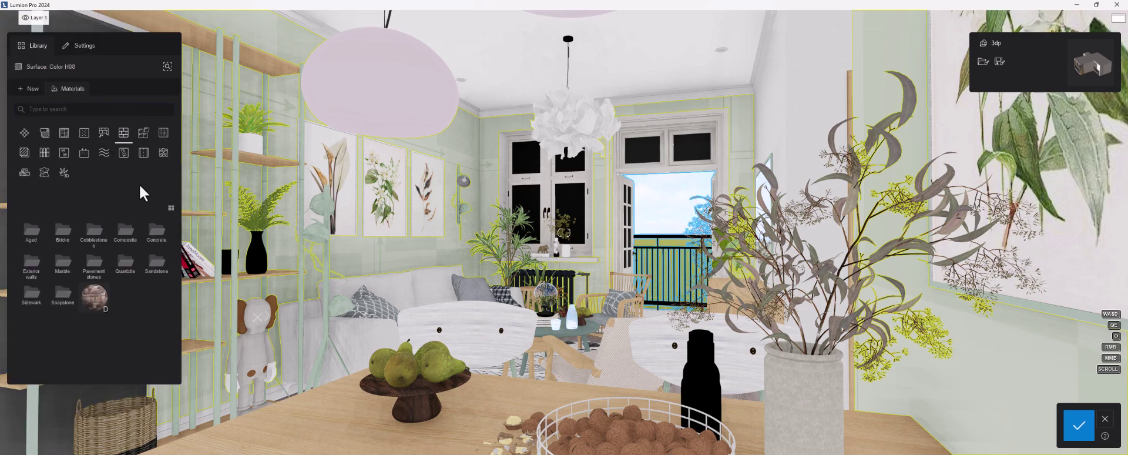
pyautogui.click(104, 152)
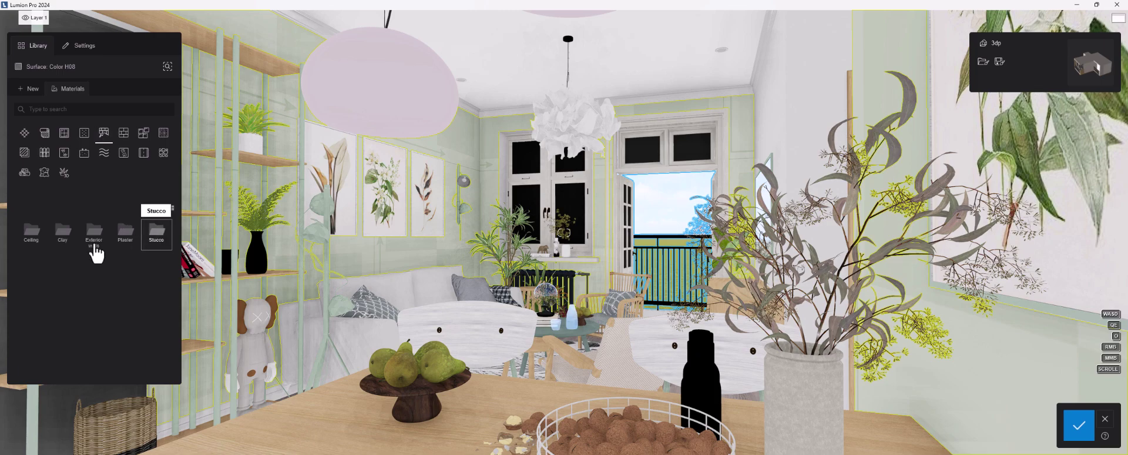
pyautogui.click(156, 234)
pyautogui.moveTo(62, 235)
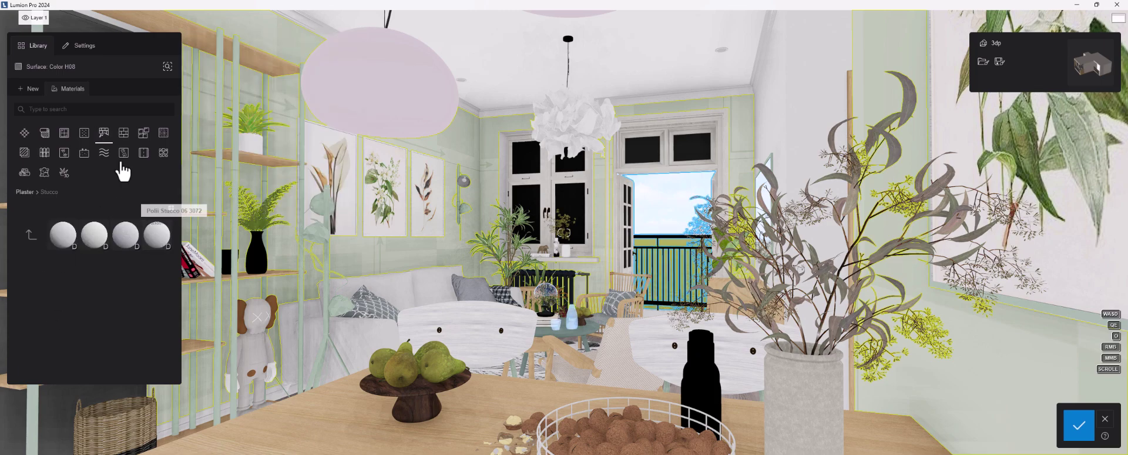
pyautogui.click(59, 236)
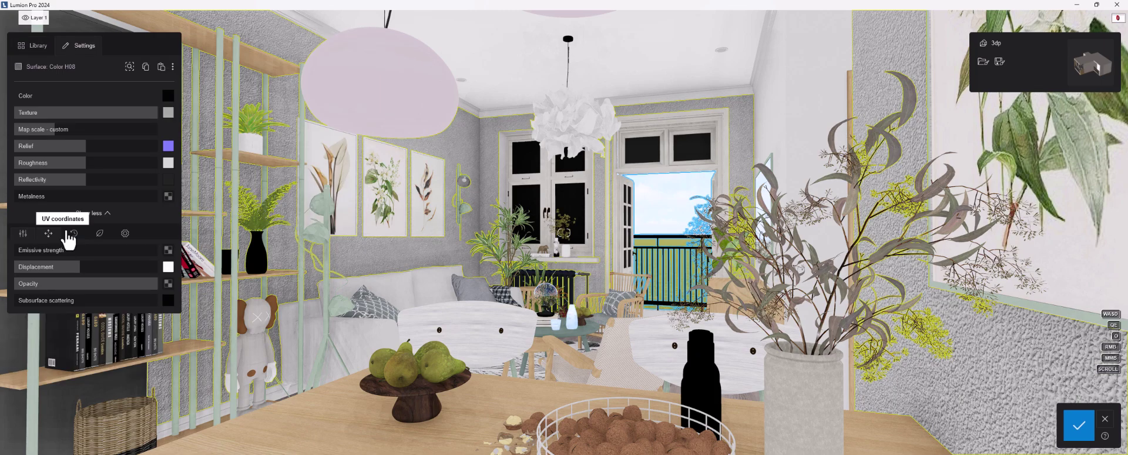
# Tint the wall stucco a near-white cyan, with 3% texture and 0.1 m map scale
pyautogui.click(168, 95)
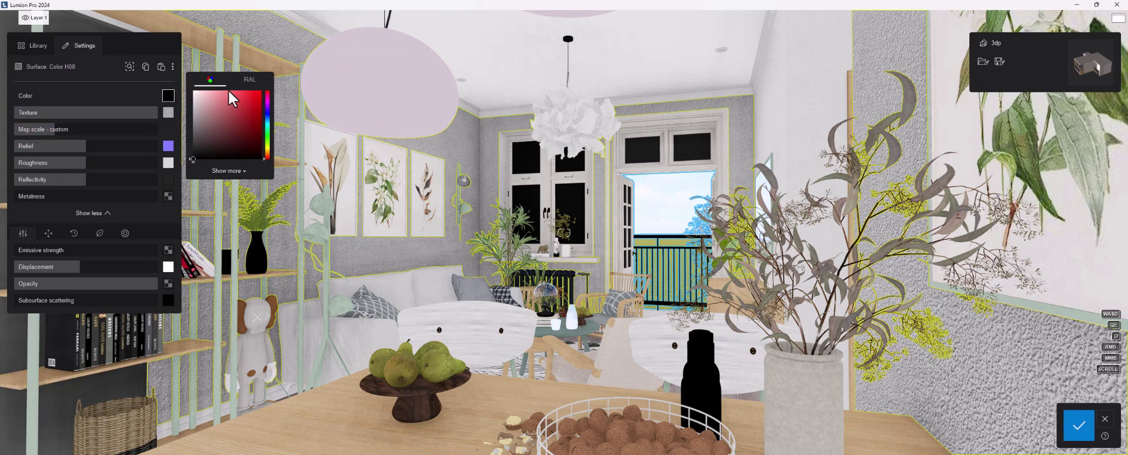
pyautogui.click(266, 127)
pyautogui.click(236, 92)
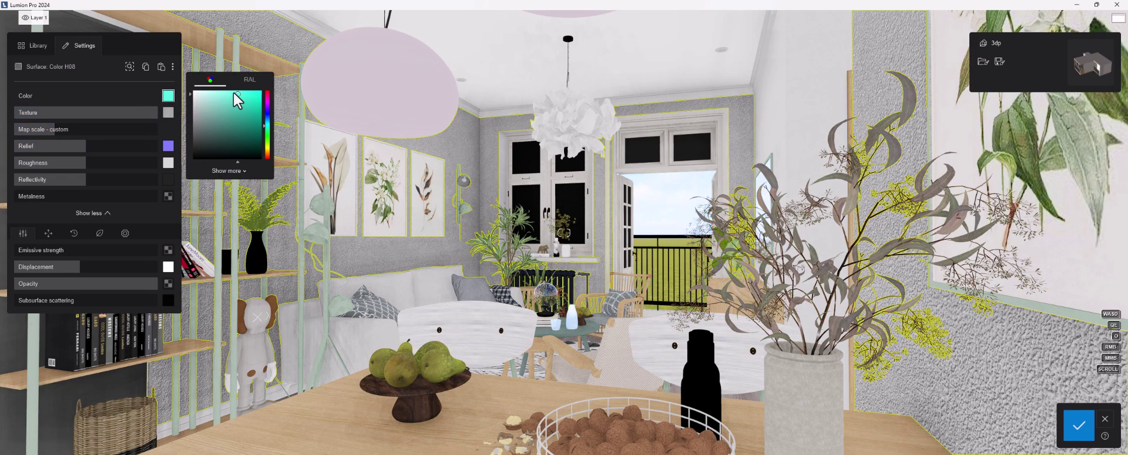
pyautogui.moveTo(147, 112); pyautogui.dragTo(10, 115)
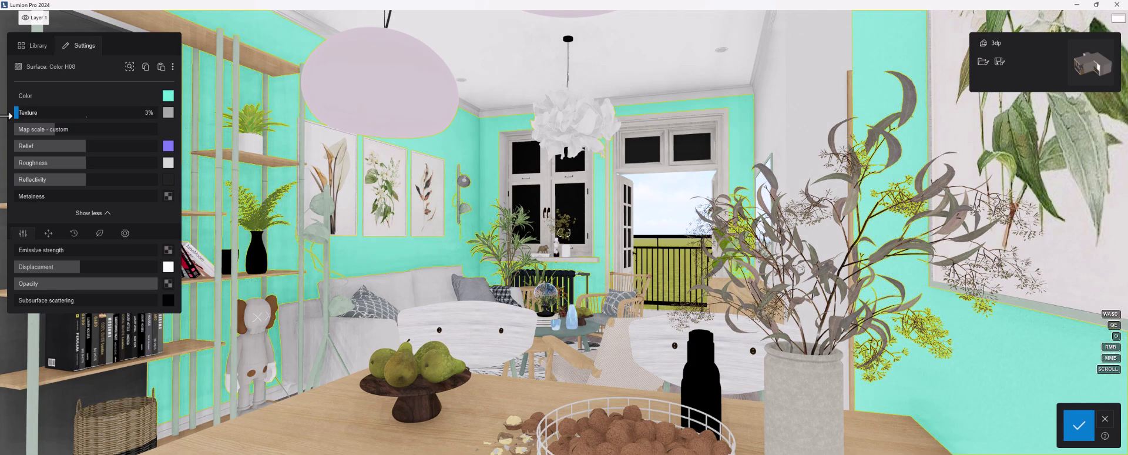
pyautogui.click(168, 95)
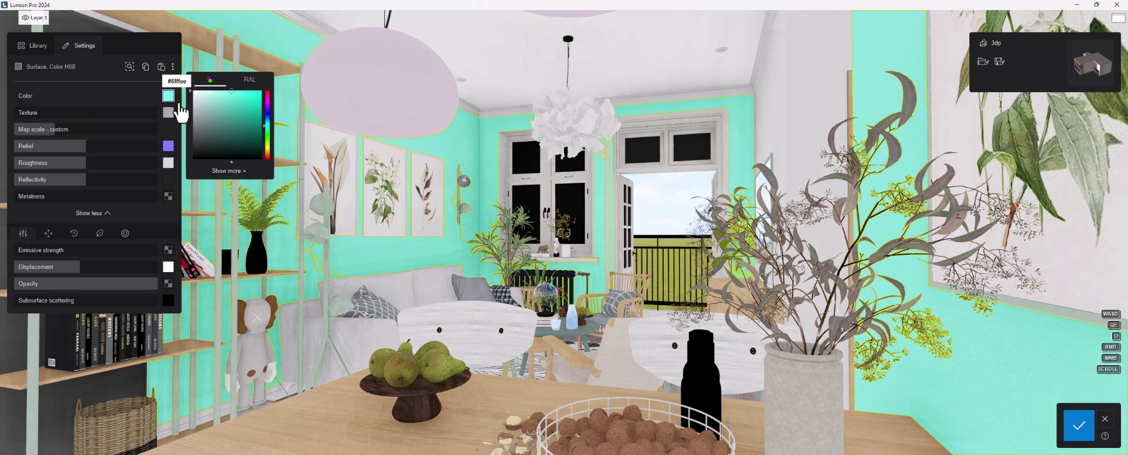
pyautogui.click(214, 92)
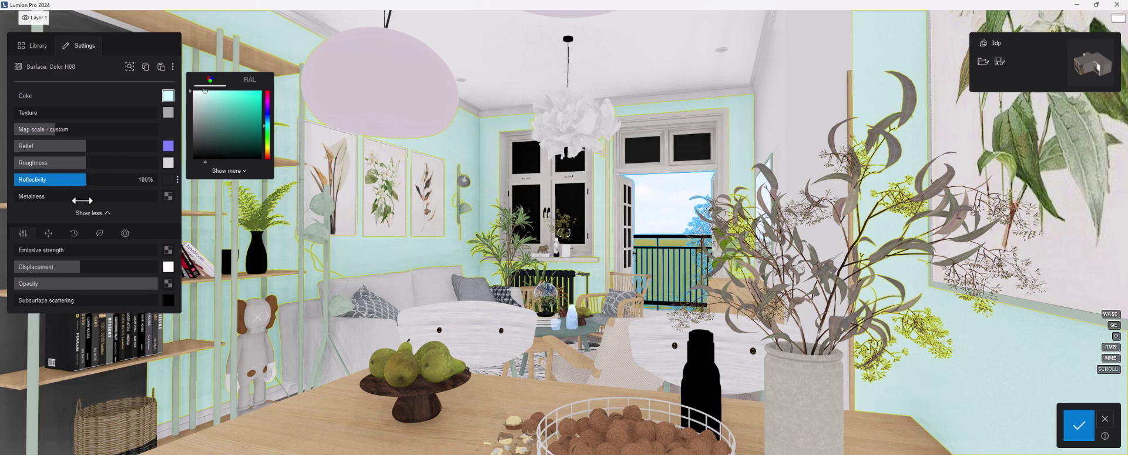
pyautogui.click(45, 130)
pyautogui.moveTo(45, 130); pyautogui.dragTo(41, 130)
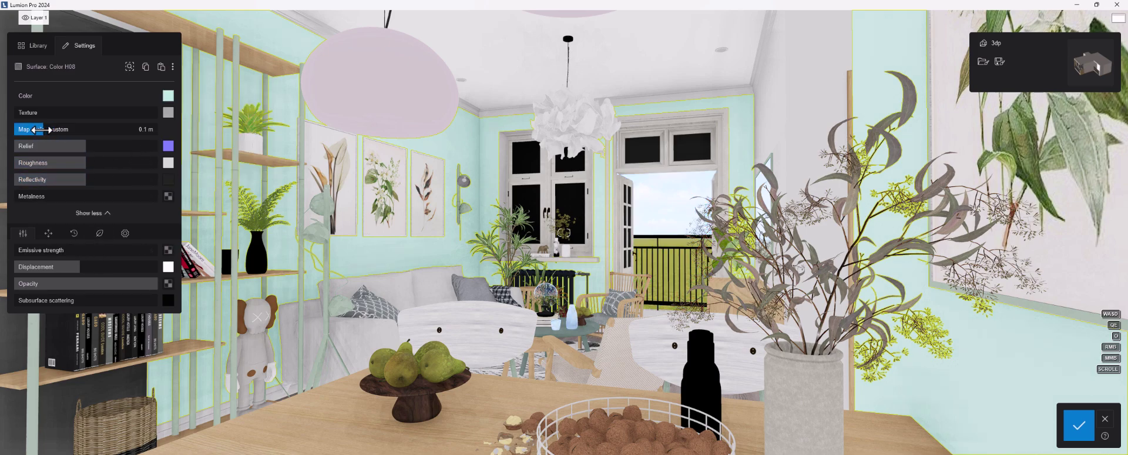
pyautogui.click(124, 233)
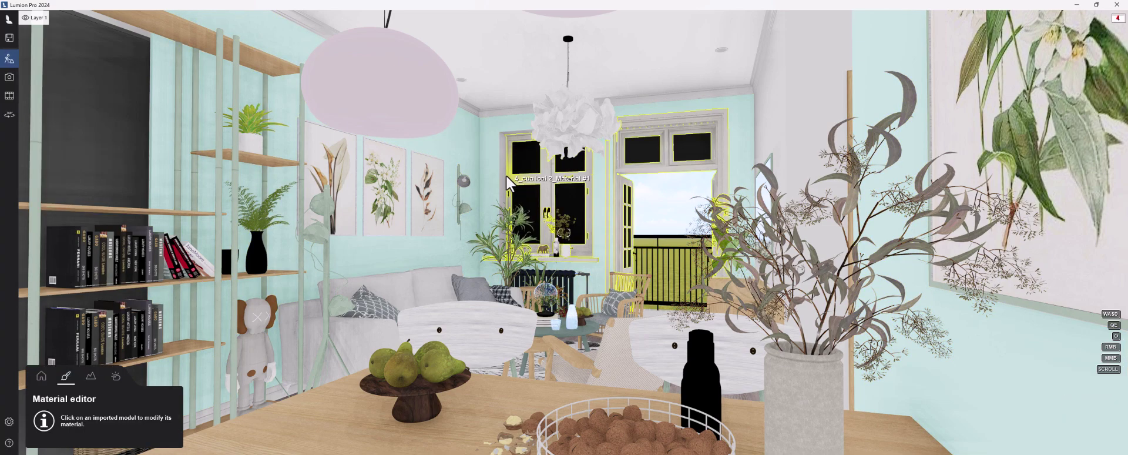
# Apply the Metal 007 1024 material to the window frames
pyautogui.click(510, 186)
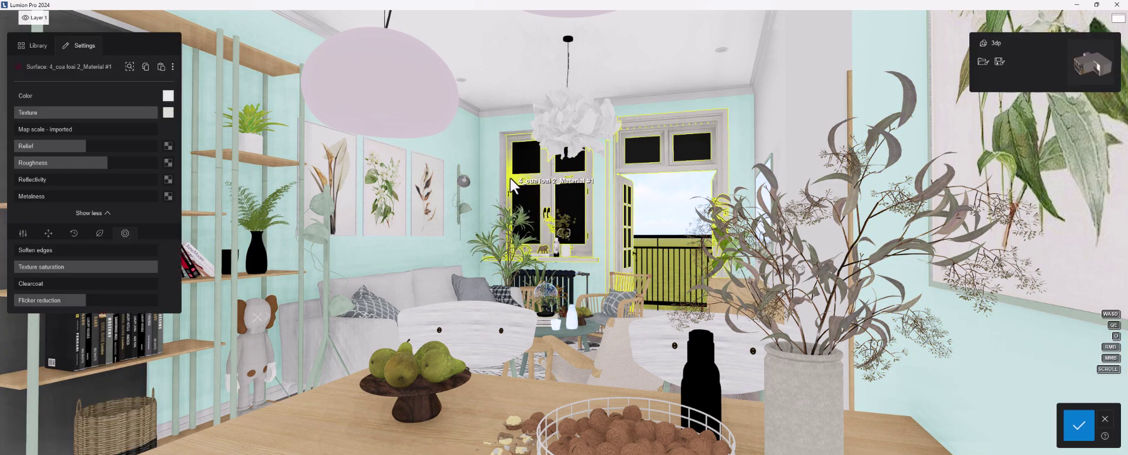
pyautogui.click(36, 45)
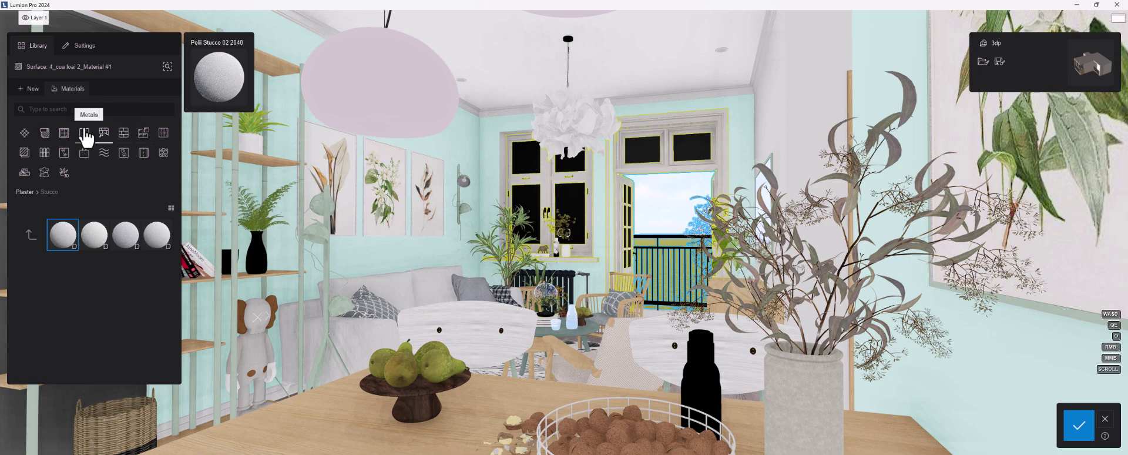
pyautogui.click(85, 131)
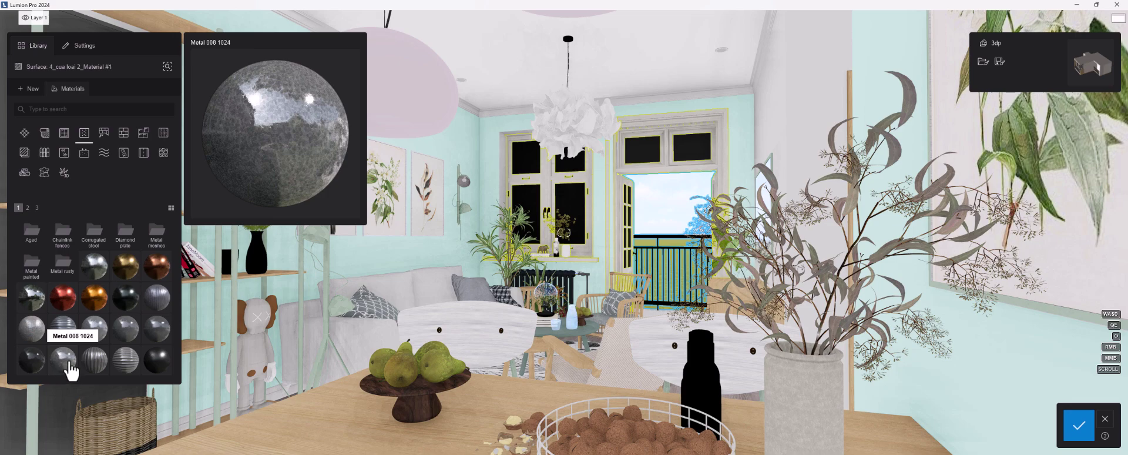
pyautogui.click(32, 359)
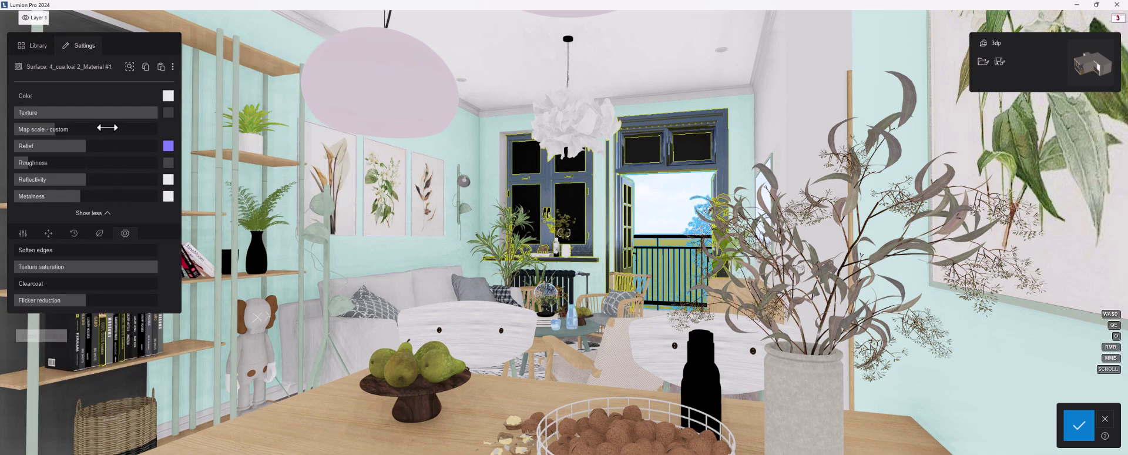
# Lower the frame metal's texture to 2% and metalness, soften edges 5%, and adjust map scale
pyautogui.moveTo(153, 112)
pyautogui.mouseDown()
pyautogui.moveTo(16, 108)
pyautogui.moveTo(46, 128)
pyautogui.mouseUp()
pyautogui.moveTo(80, 196); pyautogui.dragTo(60, 179)
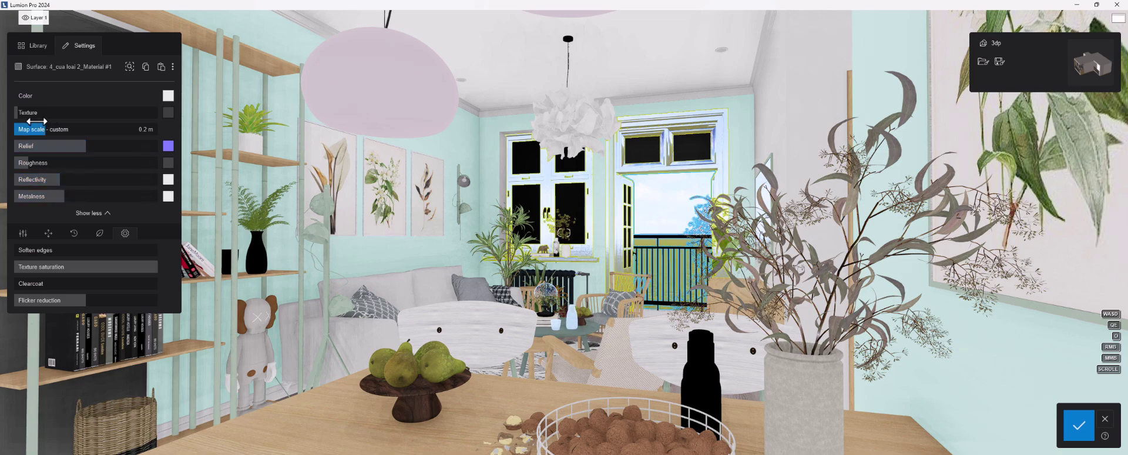
pyautogui.moveTo(10, 110); pyautogui.dragTo(10, 110)
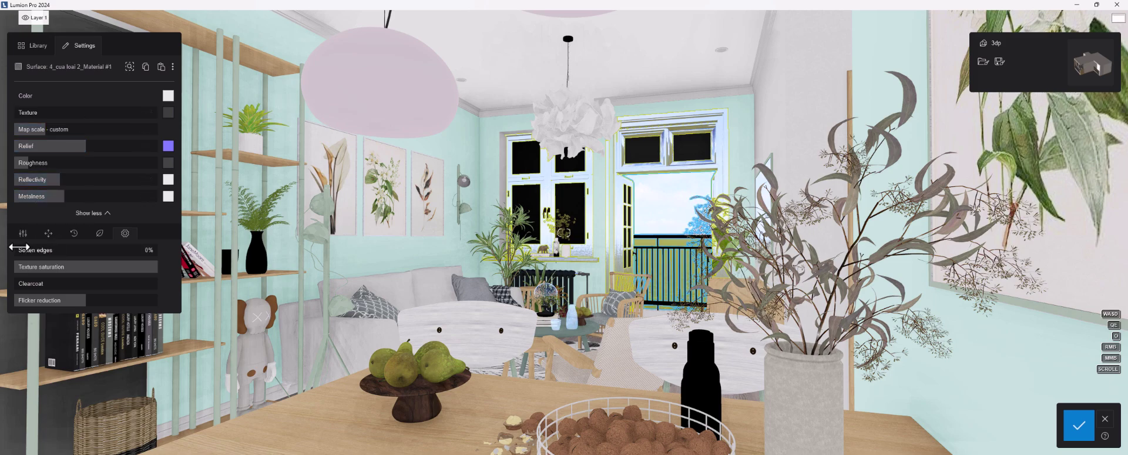
pyautogui.moveTo(20, 246); pyautogui.dragTo(21, 244)
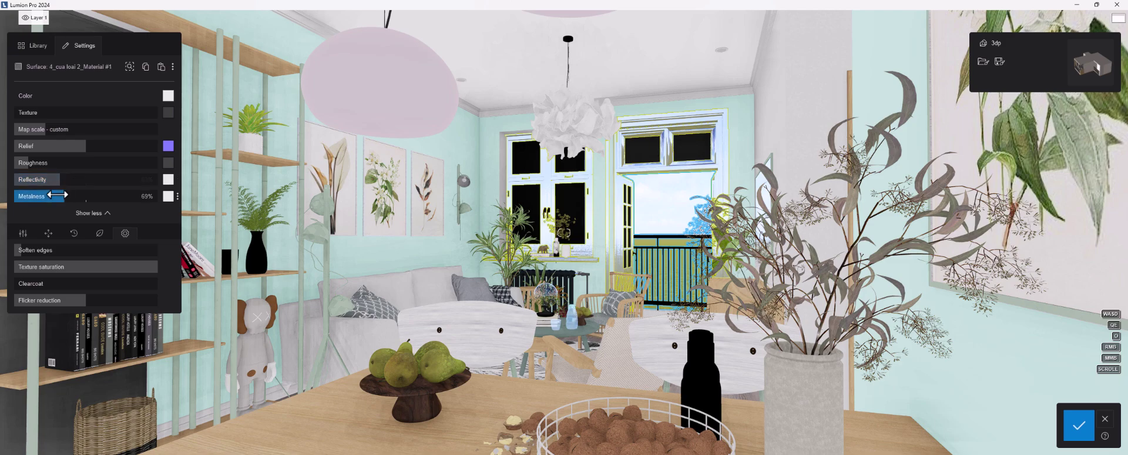
pyautogui.moveTo(65, 196)
pyautogui.mouseDown()
pyautogui.moveTo(40, 197)
pyautogui.moveTo(30, 181)
pyautogui.moveTo(27, 196)
pyautogui.mouseUp()
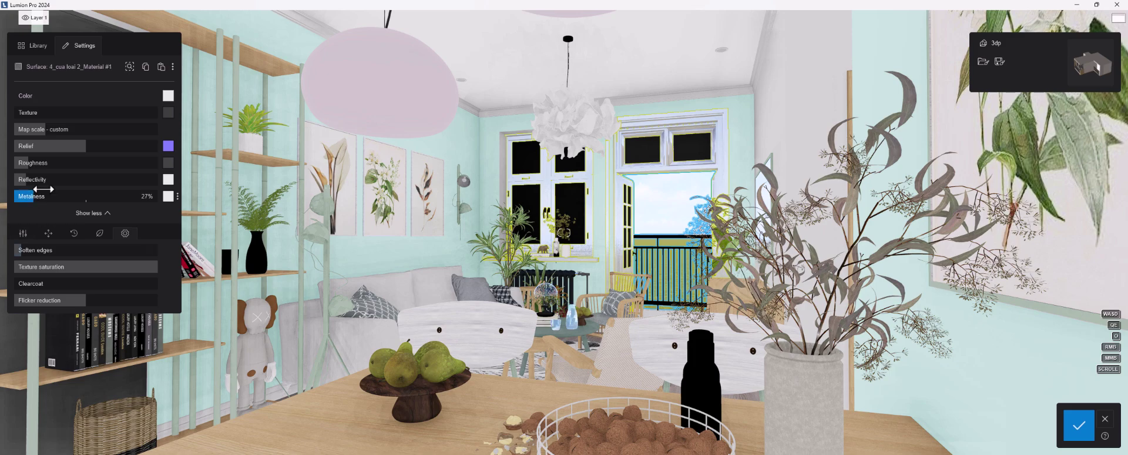
pyautogui.click(34, 127)
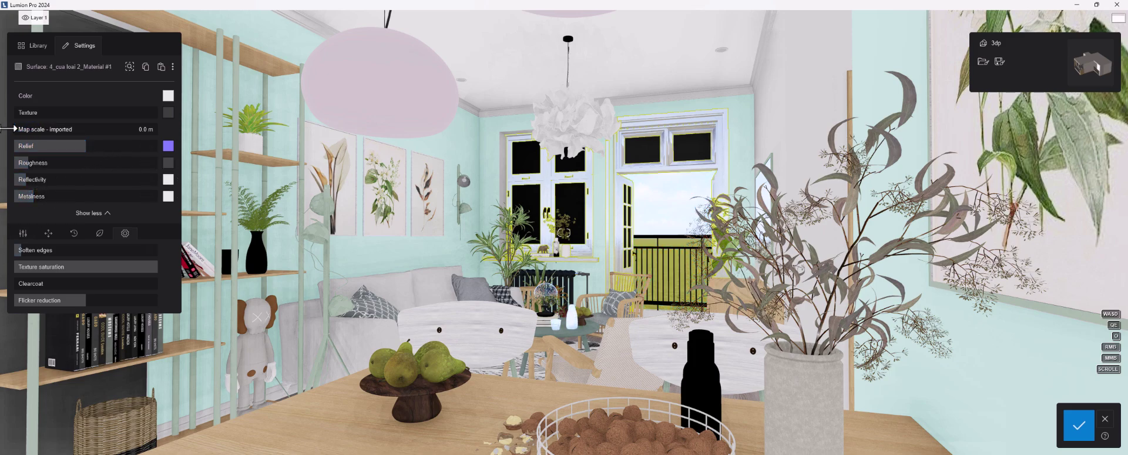
pyautogui.moveTo(11, 128); pyautogui.dragTo(26, 138)
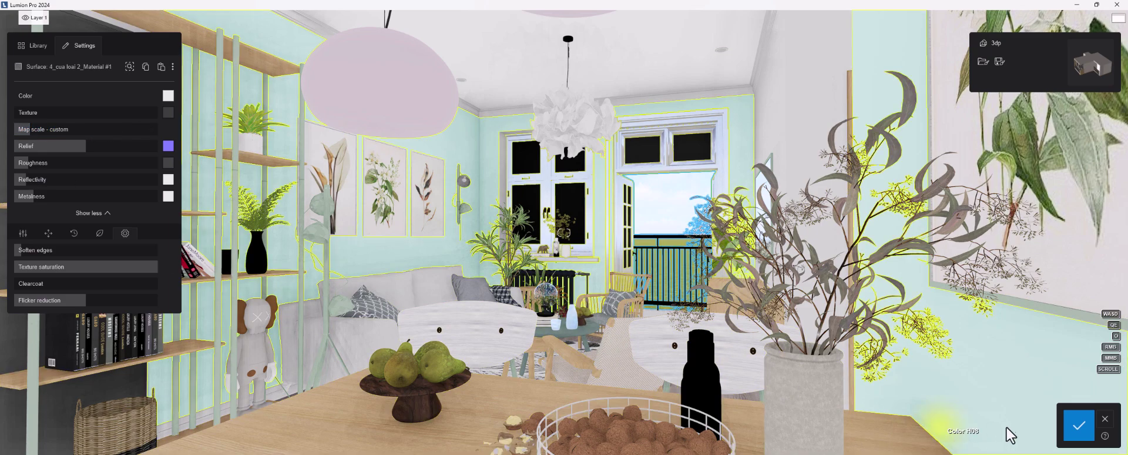
# Save the frame material and apply Glass Panels 001 to the window panes
pyautogui.click(535, 269)
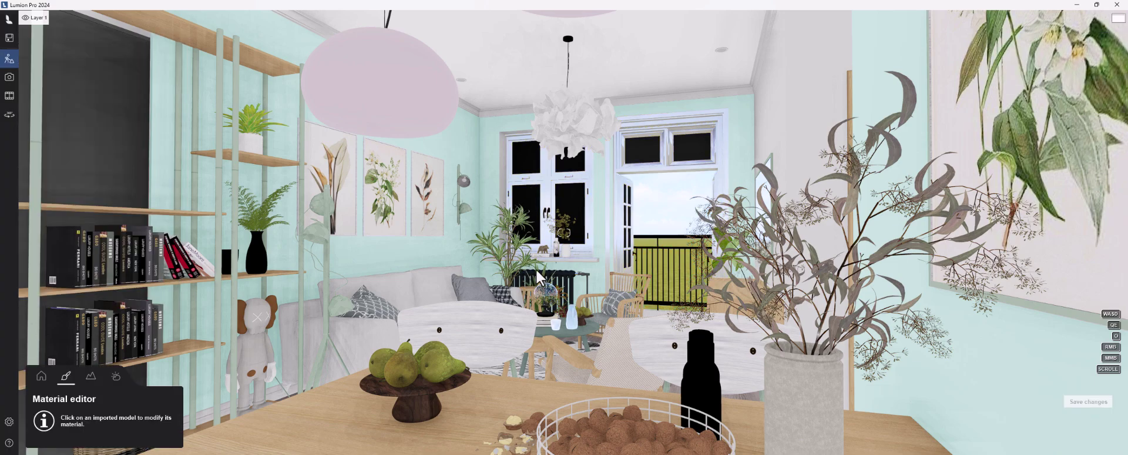
pyautogui.click(35, 52)
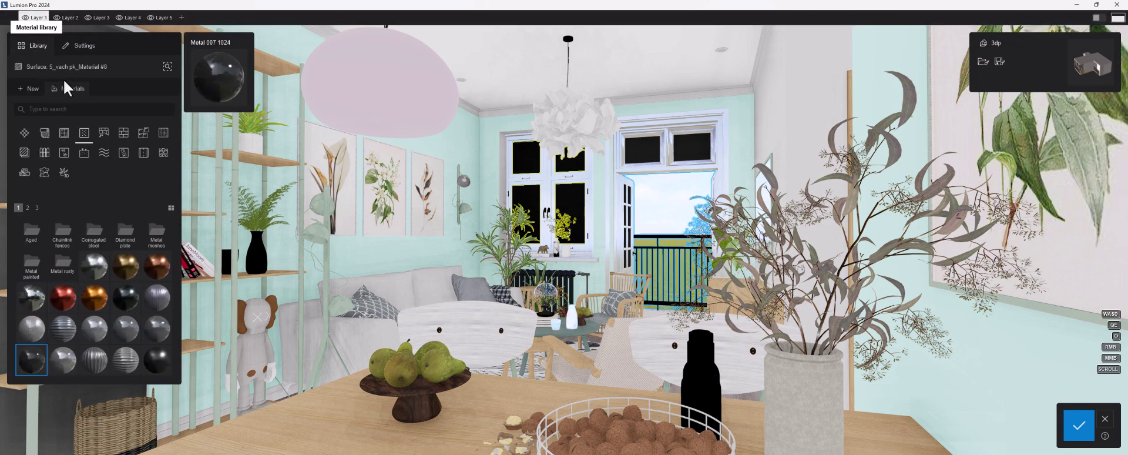
pyautogui.click(64, 133)
pyautogui.click(99, 234)
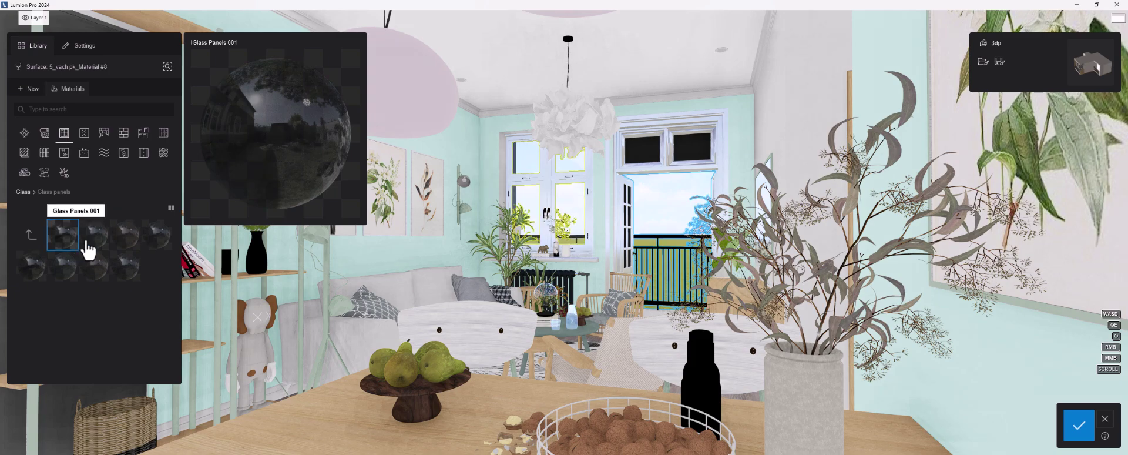
pyautogui.click(76, 236)
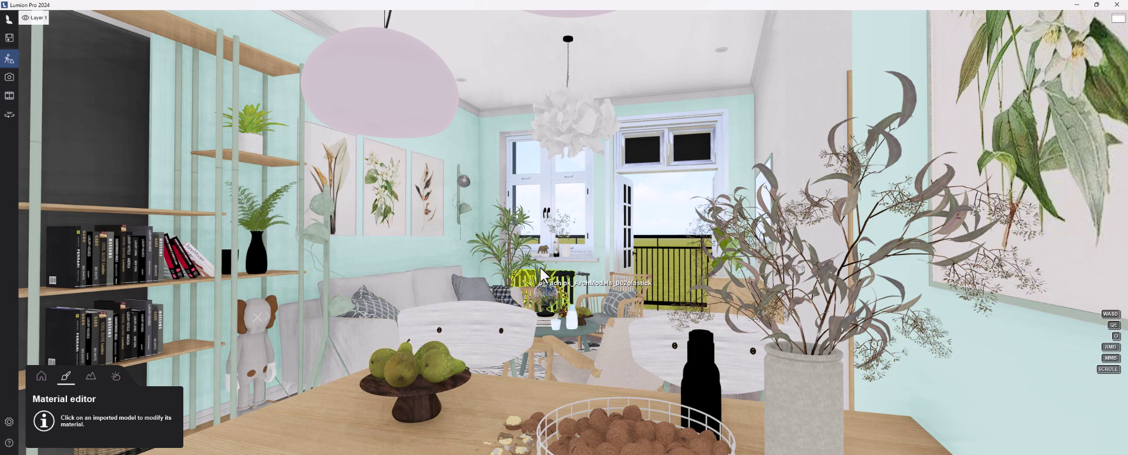
# Leave the material settings and tilt the view up toward the ceiling lamps
pyautogui.click(686, 98)
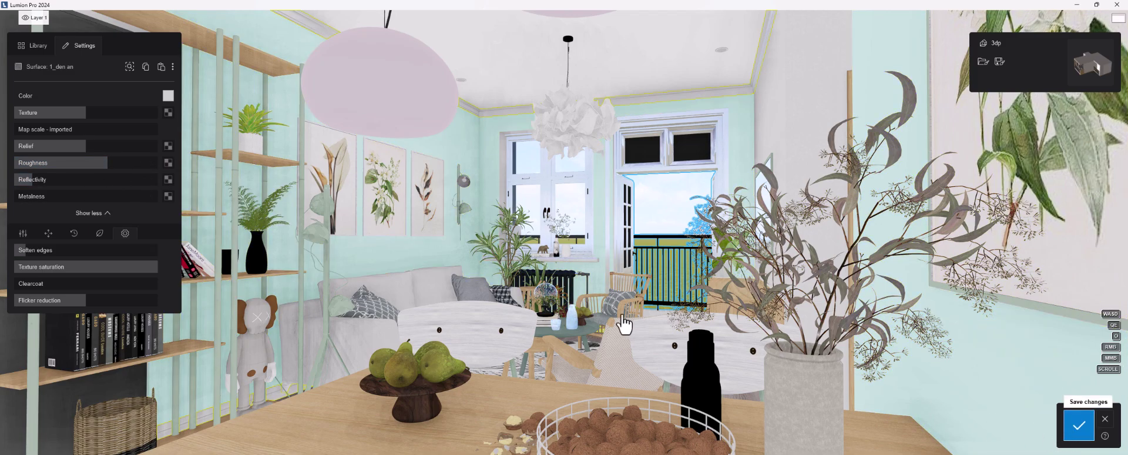
pyautogui.press('Escape')
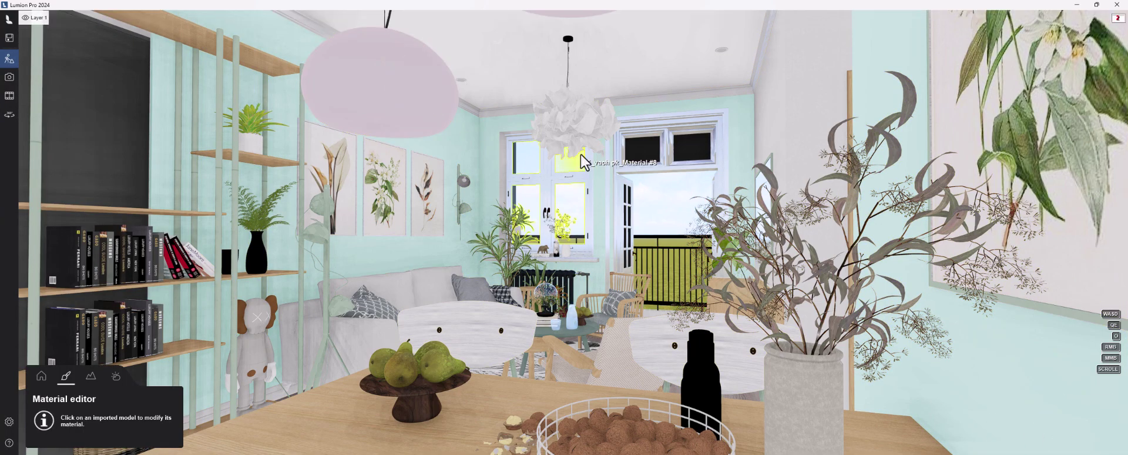
pyautogui.press('w')
pyautogui.moveTo(564, 235)
pyautogui.mouseDown(button='right')
pyautogui.moveTo(585, 147)
pyautogui.moveTo(513, 329)
pyautogui.mouseUp(button='right')
# Apply the second glass panel material to the glass vase and cup
pyautogui.press('w')
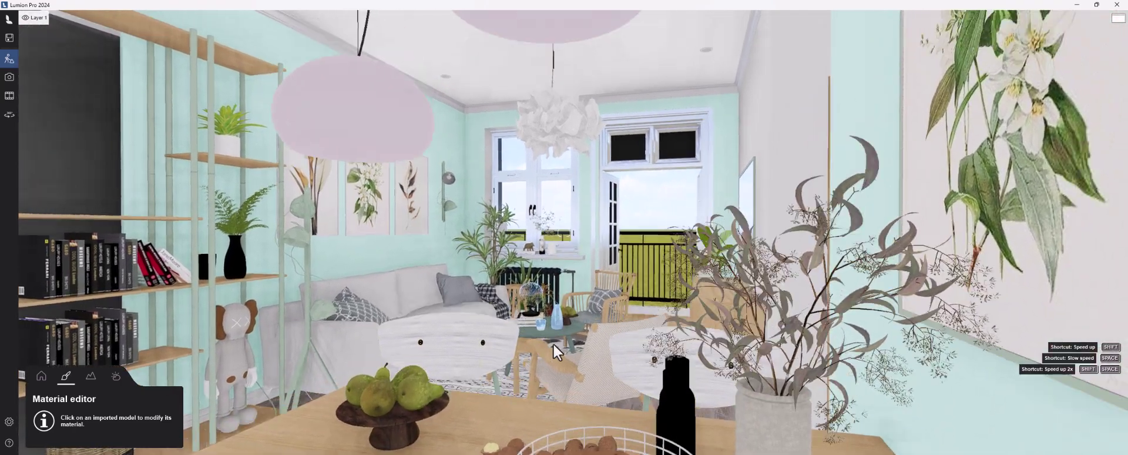
pyautogui.click(552, 366)
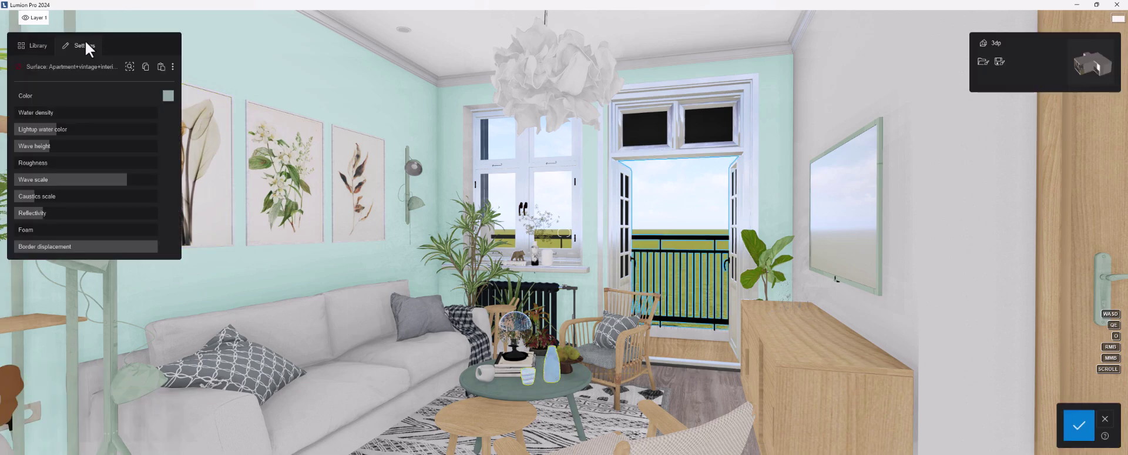
pyautogui.click(47, 53)
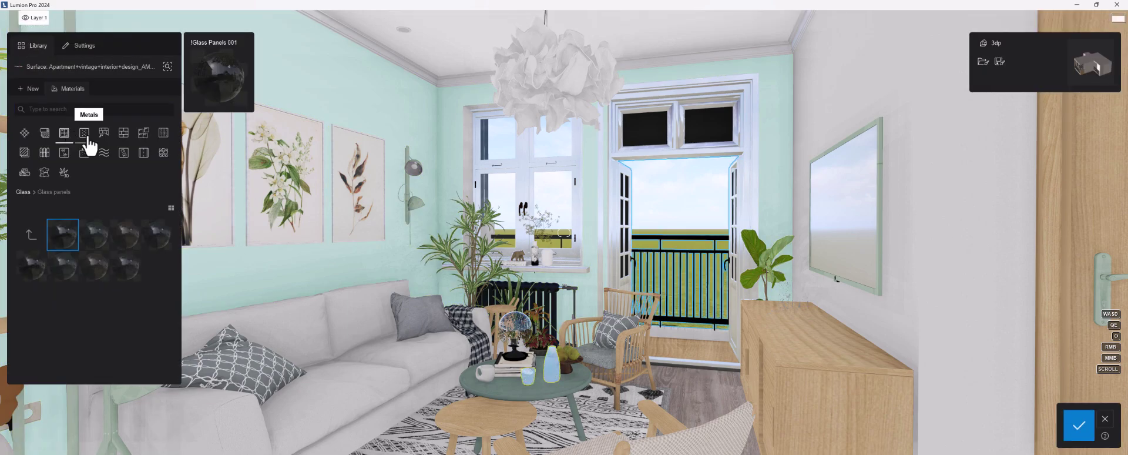
pyautogui.click(94, 235)
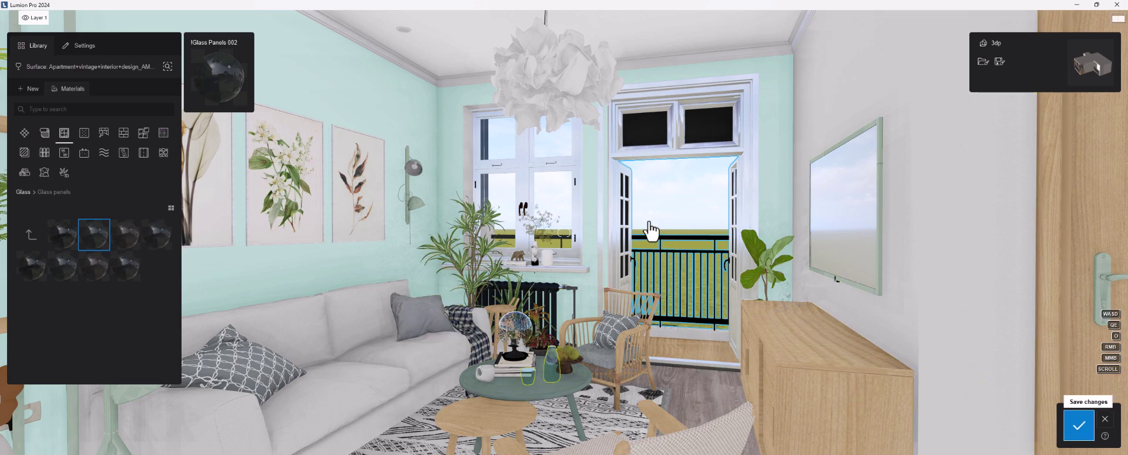
# Give the door and sideboard Polli Wood Fine with wood-type weathering
pyautogui.click(569, 324)
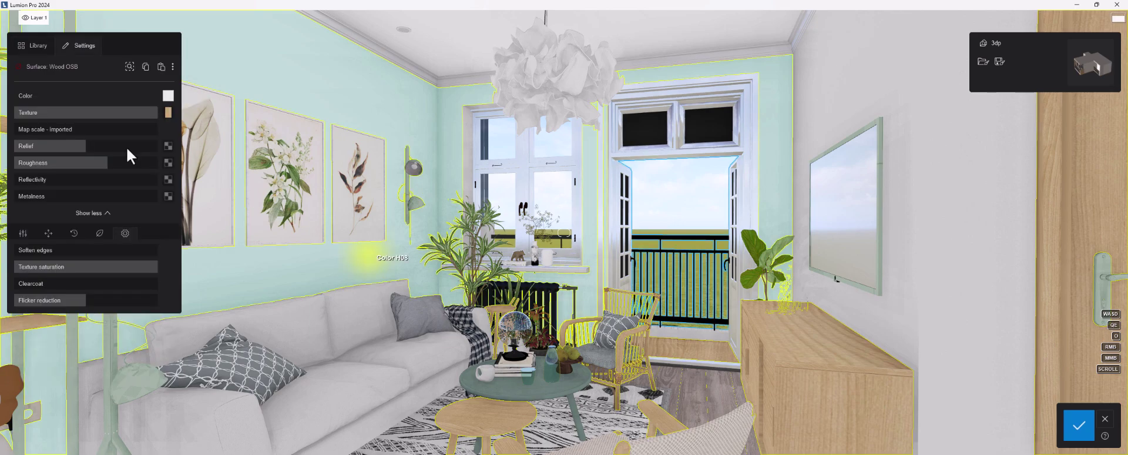
pyautogui.click(39, 47)
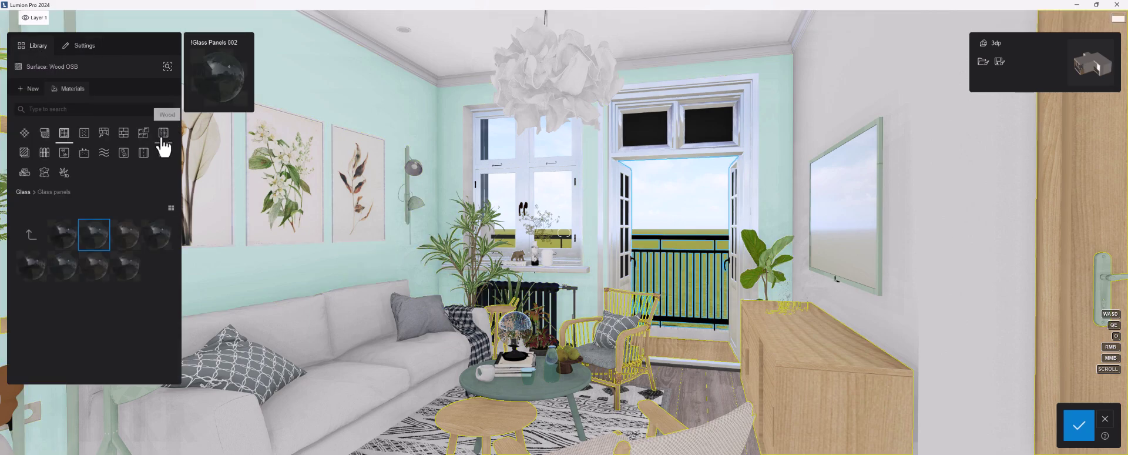
pyautogui.click(162, 139)
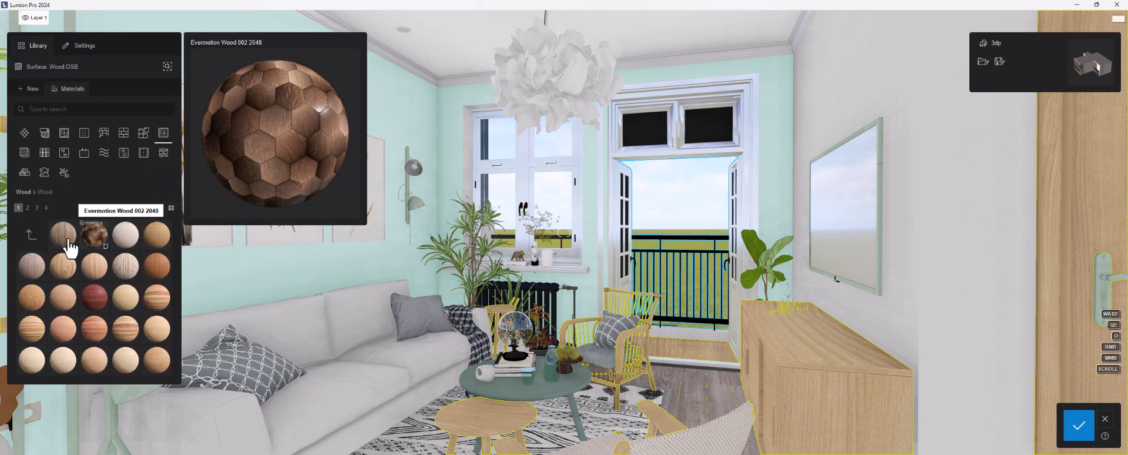
pyautogui.click(151, 241)
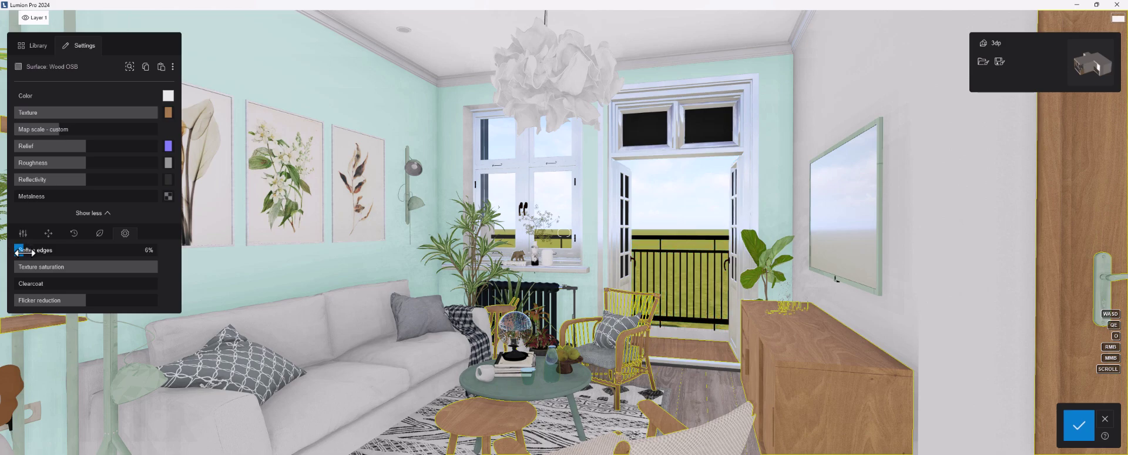
pyautogui.click(73, 233)
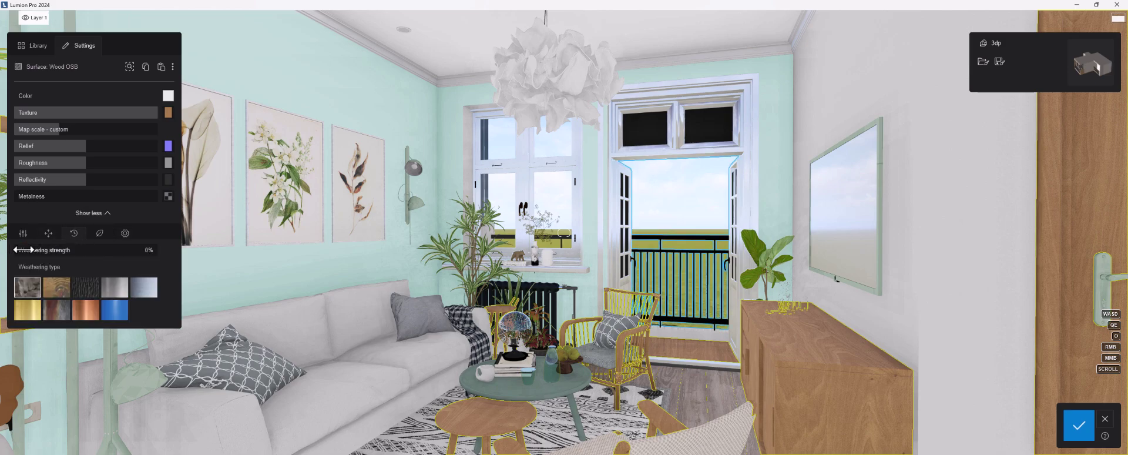
pyautogui.click(56, 287)
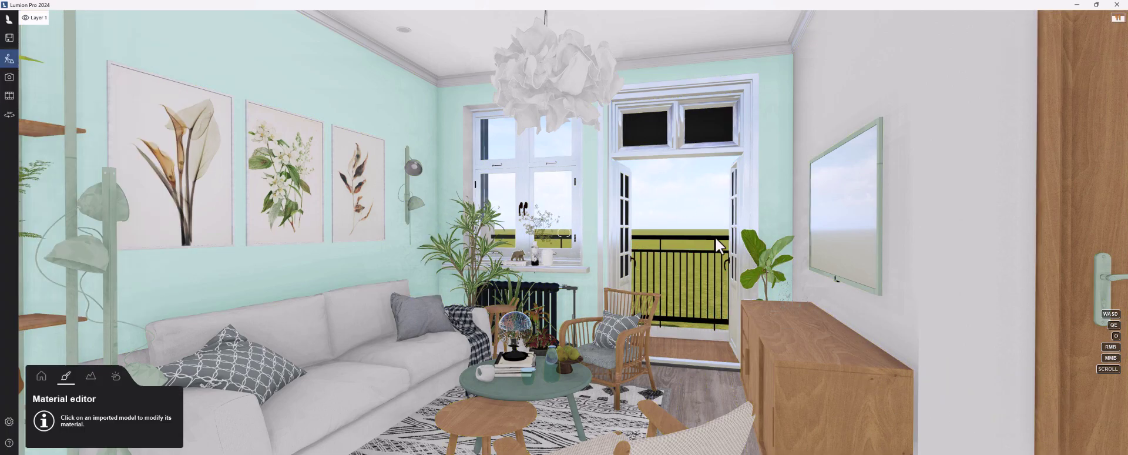
# Pull the camera back and turn toward the sofa and round coffee table
pyautogui.scroll(5, 716, 241)
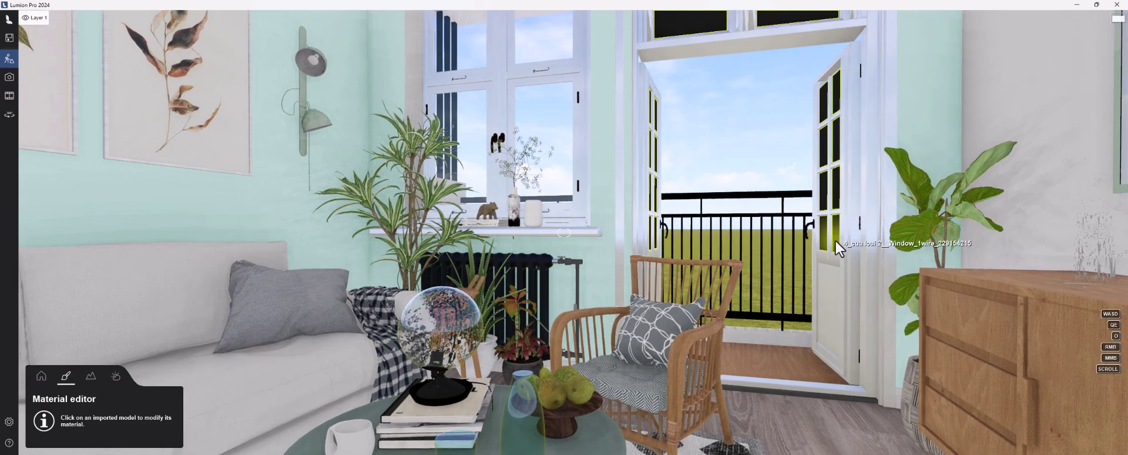
pyautogui.scroll(3, 834, 239)
pyautogui.scroll(2, 891, 248)
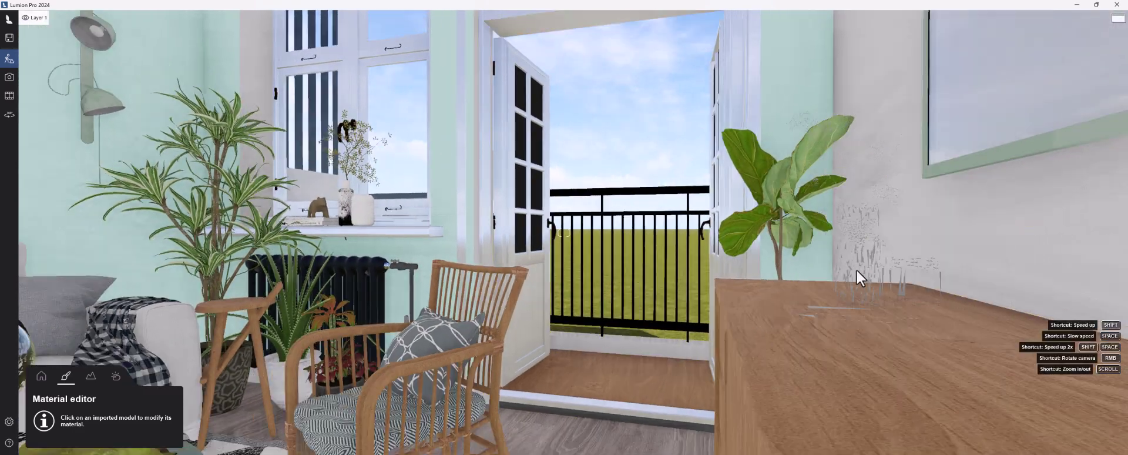
pyautogui.moveTo(856, 269); pyautogui.dragTo(764, 270, button='right')
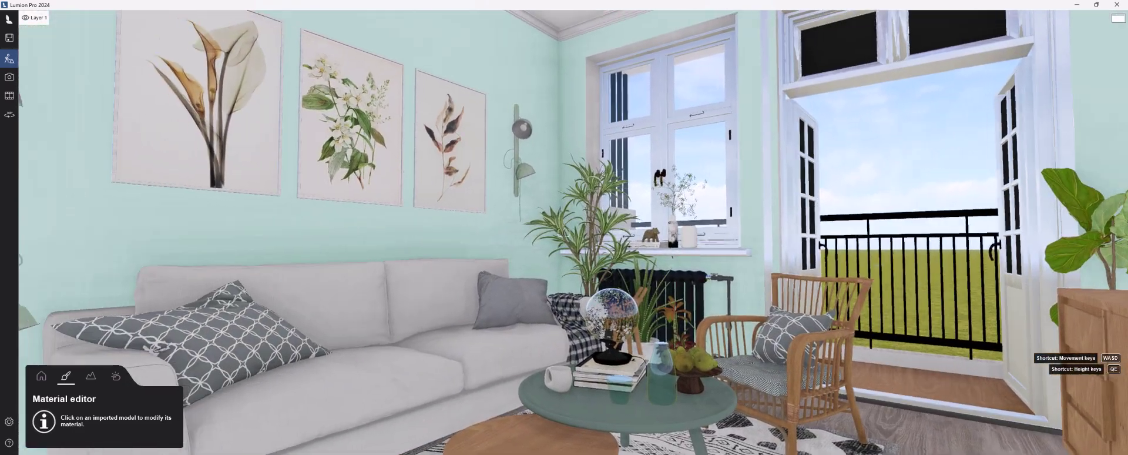
pyautogui.scroll(3, 709, 291)
pyautogui.scroll(2, 664, 270)
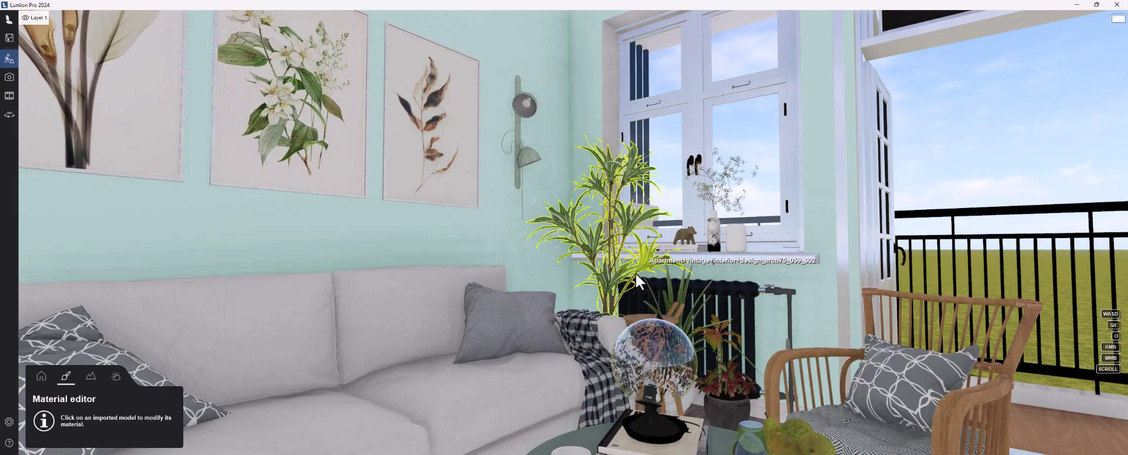
pyautogui.scroll(-3, 636, 273)
pyautogui.scroll(-2, 626, 287)
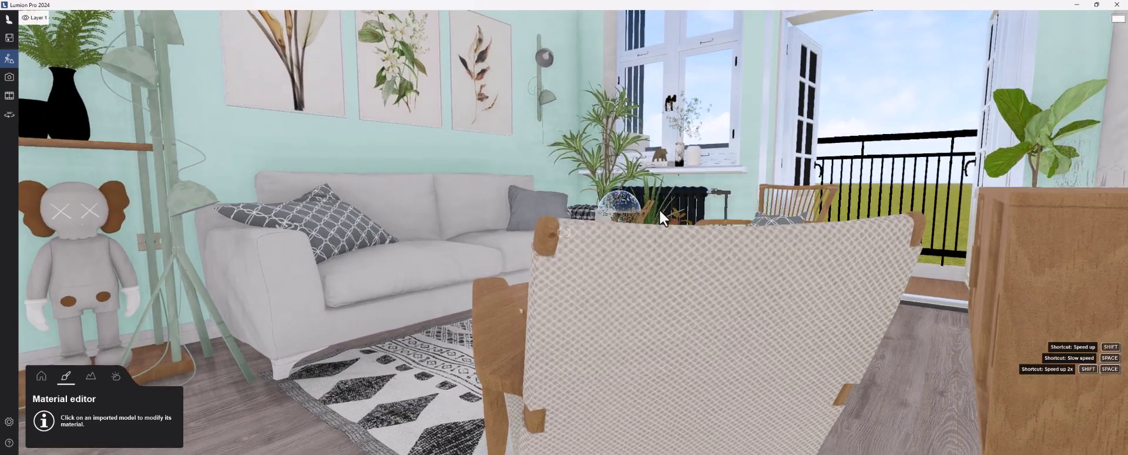
pyautogui.scroll(-3, 659, 209)
# Raise the coffee table's reflectivity and weathering, with slightly softened edges and a little clearcoat
pyautogui.click(633, 380)
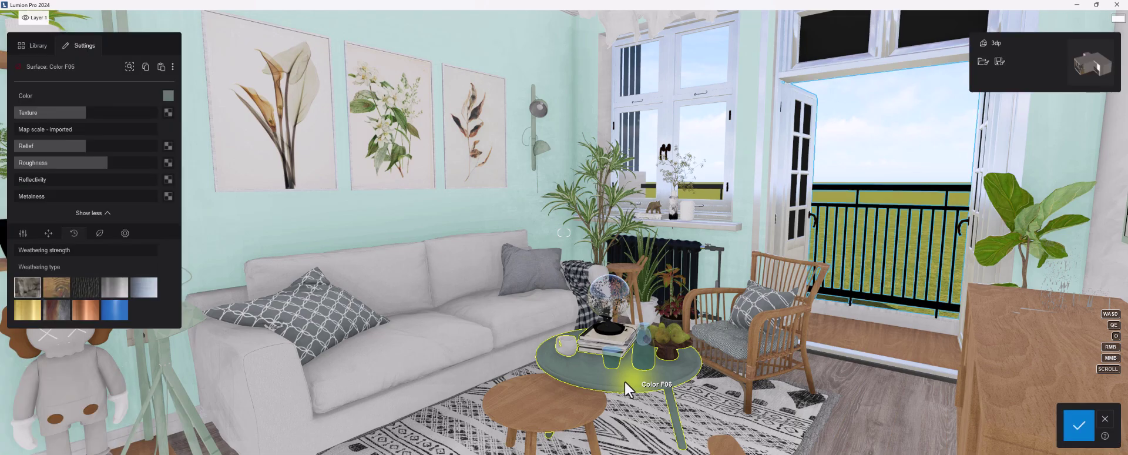
pyautogui.moveTo(84, 196)
pyautogui.moveTo(38, 183)
pyautogui.mouseDown()
pyautogui.moveTo(54, 182)
pyautogui.moveTo(25, 200)
pyautogui.mouseUp()
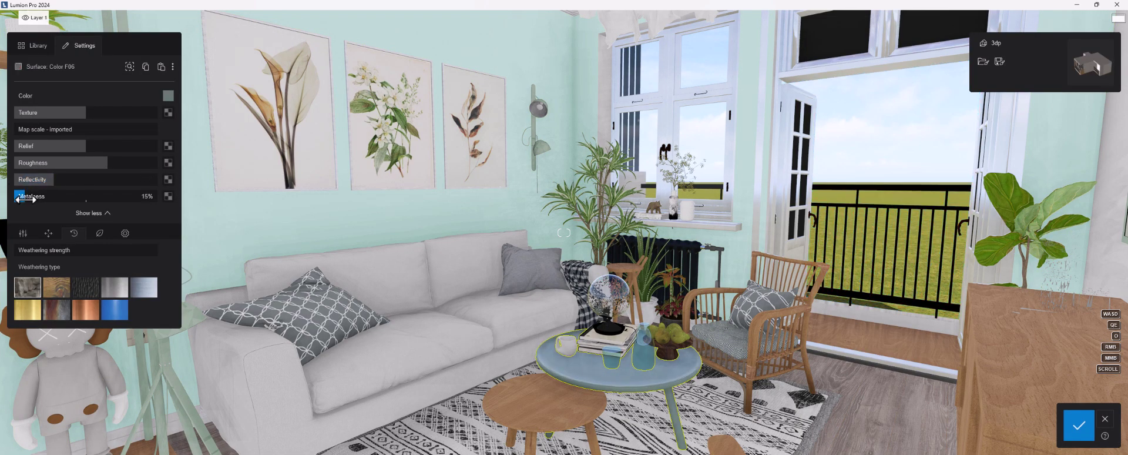
pyautogui.click(22, 251)
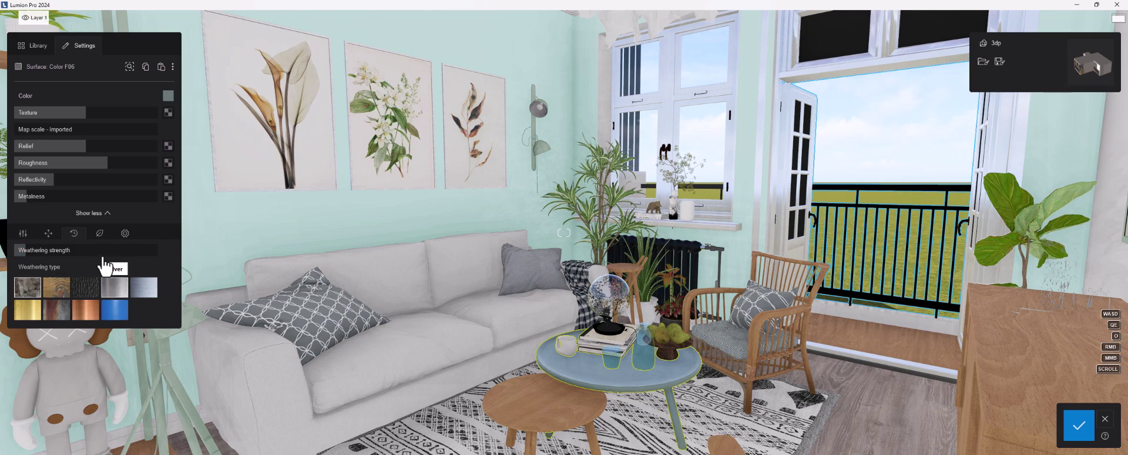
pyautogui.click(124, 232)
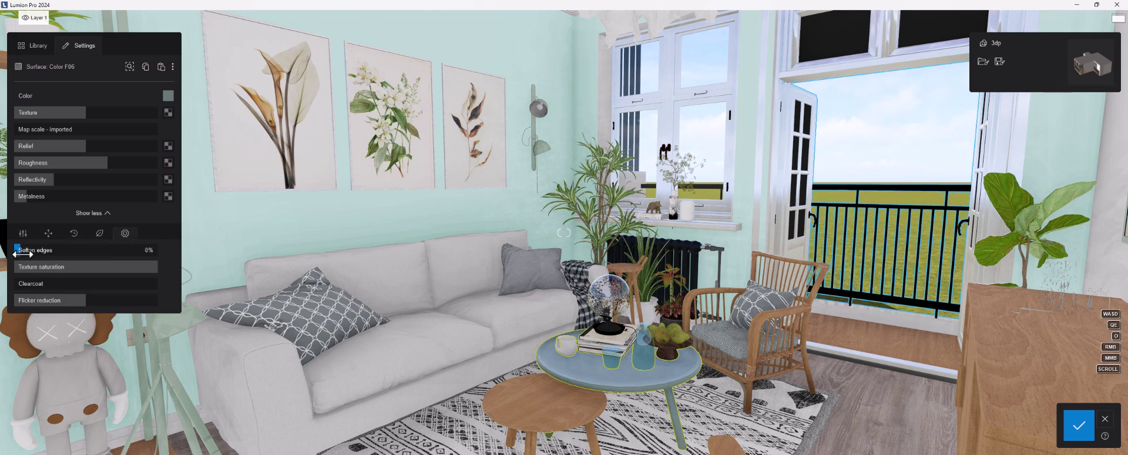
pyautogui.moveTo(23, 254); pyautogui.dragTo(25, 250)
pyautogui.moveTo(18, 283); pyautogui.dragTo(21, 283)
pyautogui.scroll(-3, 607, 151)
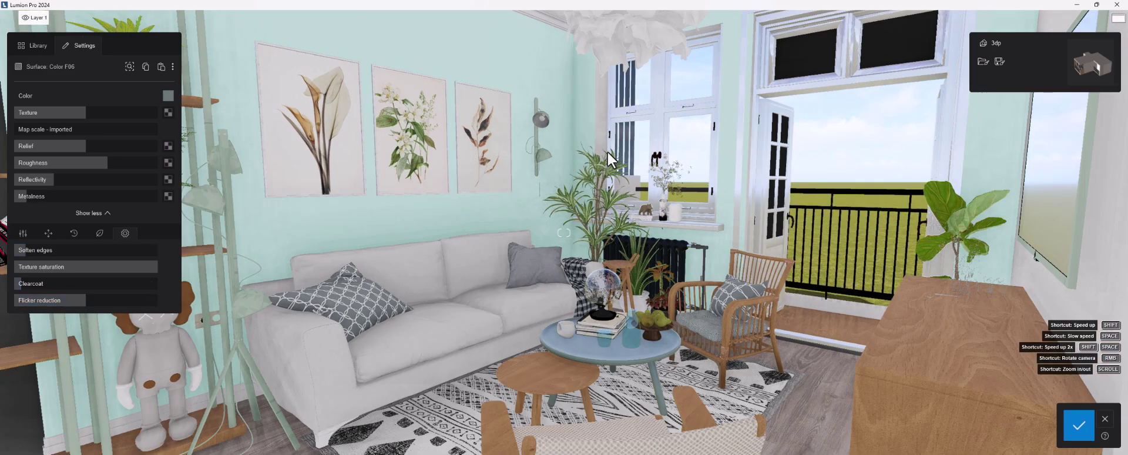
pyautogui.scroll(3, 607, 175)
pyautogui.scroll(-3, 607, 198)
# Recolour the bookshelf frame grey with 10% texture strength
pyautogui.moveTo(545, 291); pyautogui.dragTo(482, 291, button='right')
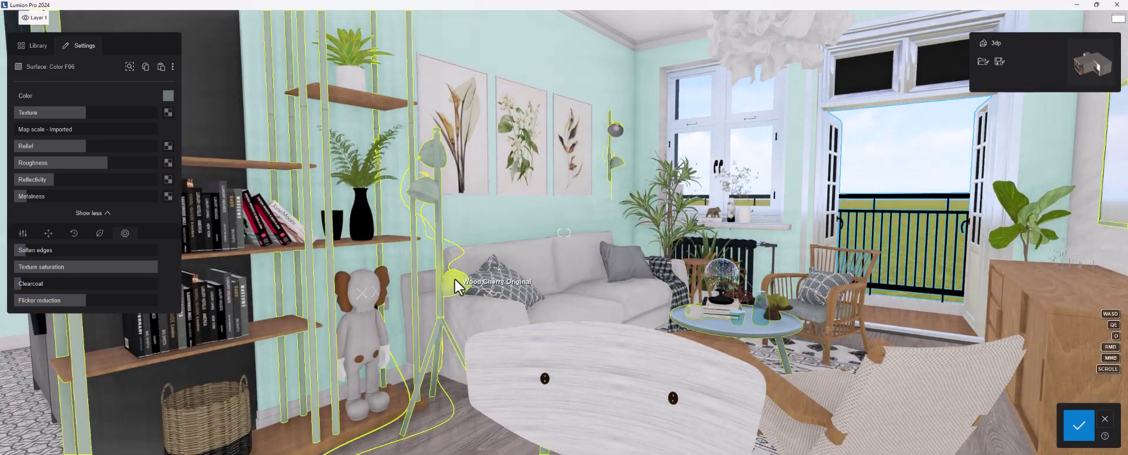
pyautogui.click(156, 112)
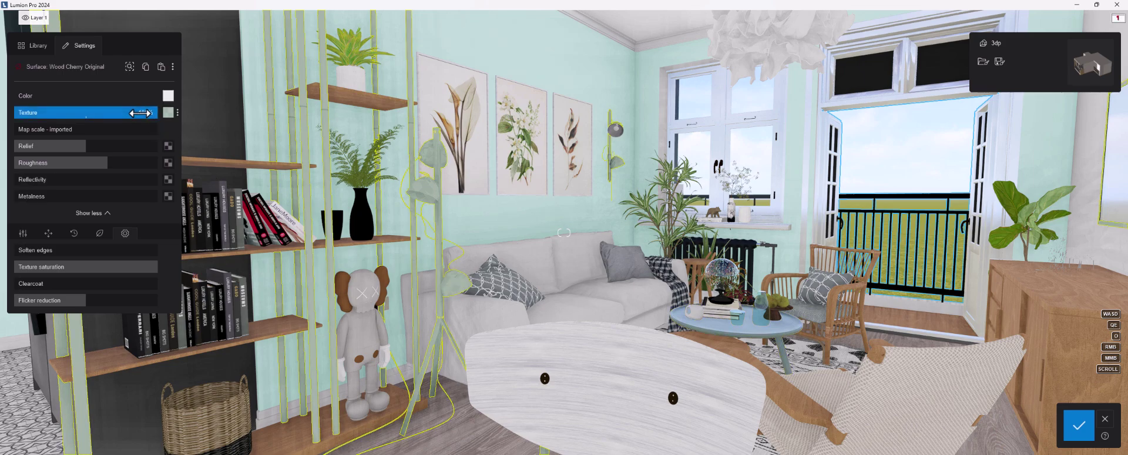
pyautogui.click(169, 95)
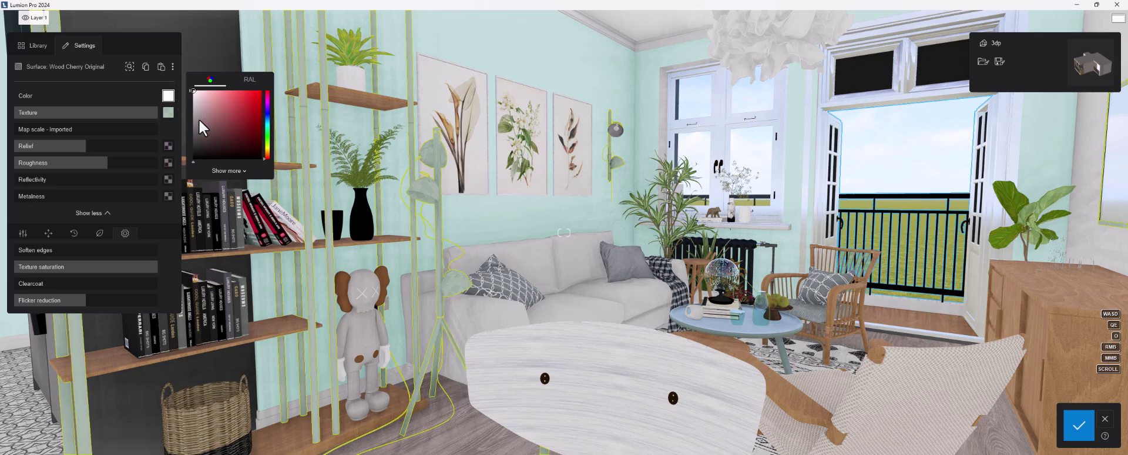
pyautogui.moveTo(199, 118); pyautogui.dragTo(188, 135)
pyautogui.click(27, 111)
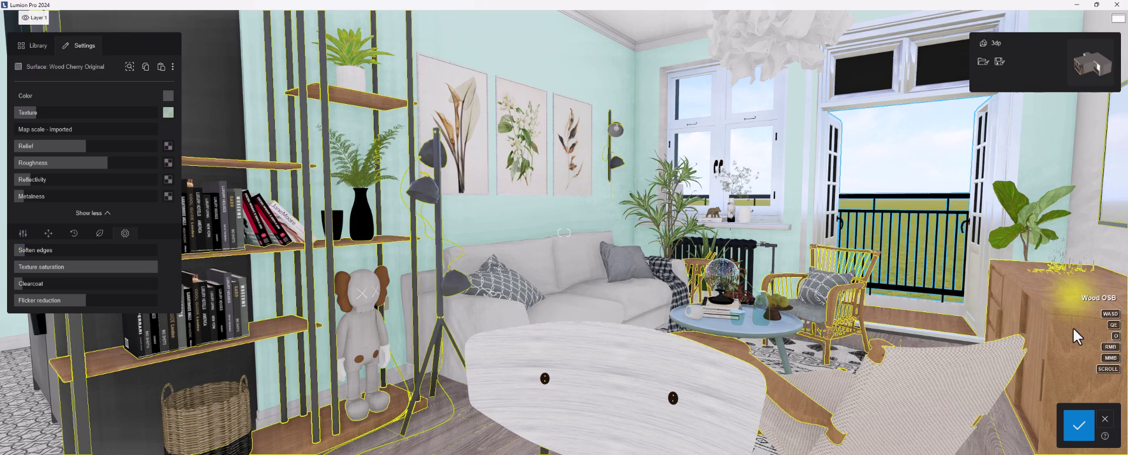
# Raise the pendant lamp's emissive strength so it glows, and its reflectivity to 24%
pyautogui.moveTo(609, 353); pyautogui.dragTo(593, 182, button='right')
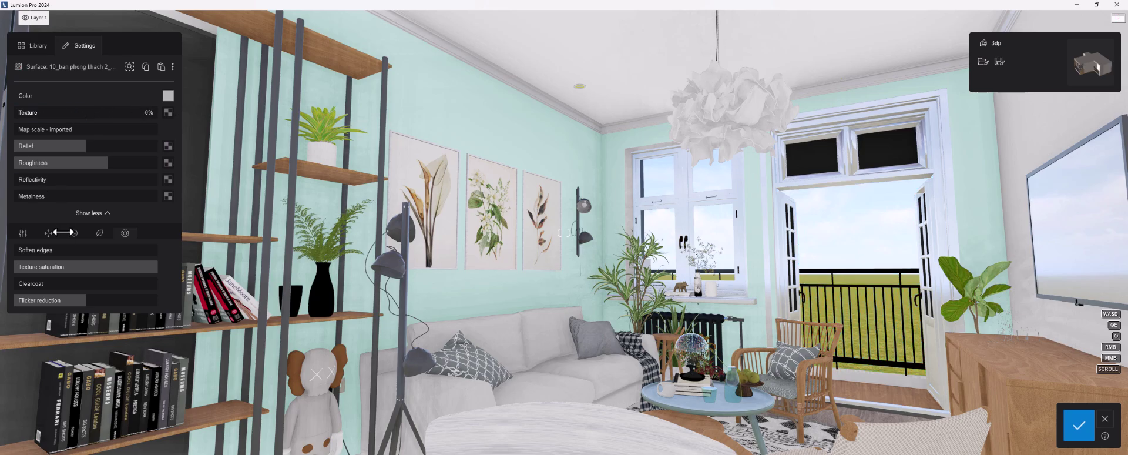
pyautogui.click(23, 233)
pyautogui.moveTo(28, 248); pyautogui.dragTo(123, 249)
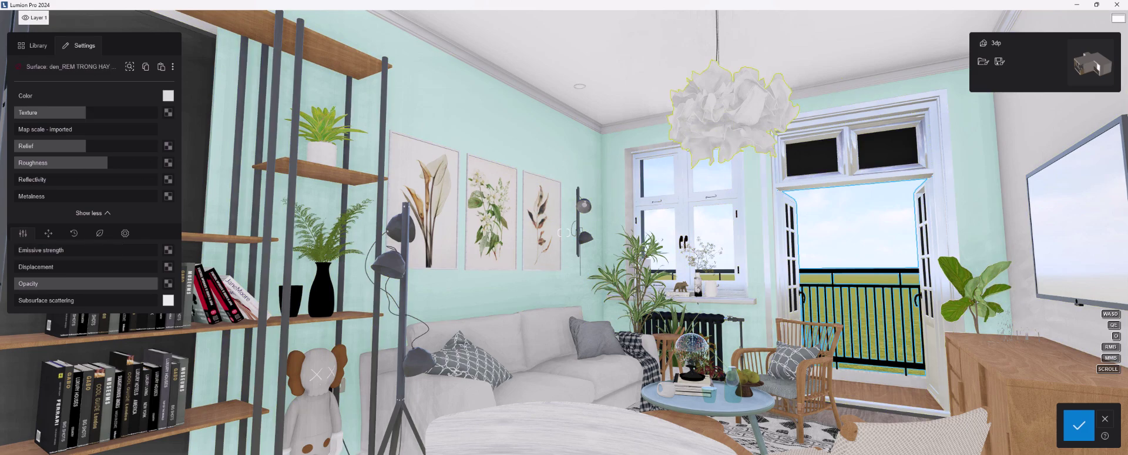
pyautogui.moveTo(30, 185); pyautogui.dragTo(34, 188)
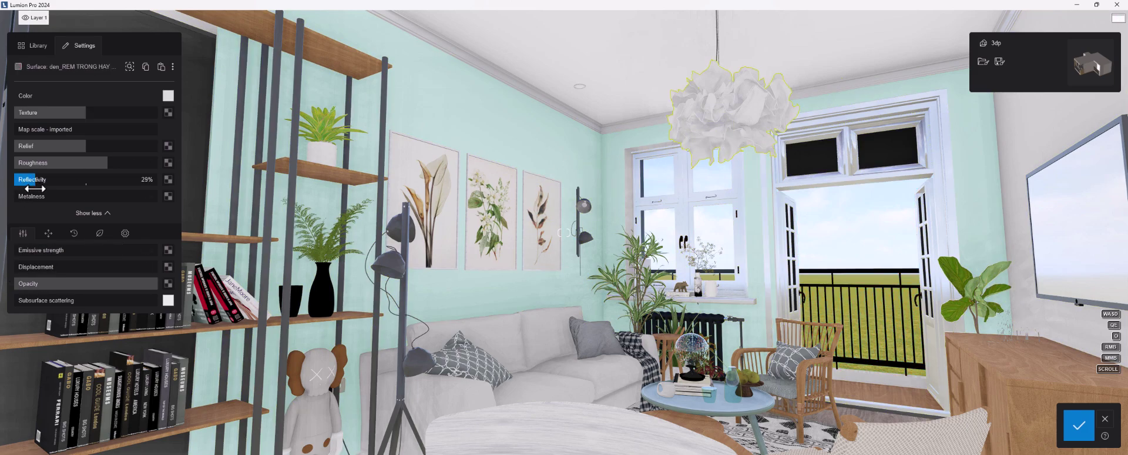
# Copy the window glass material onto another window pane surface
pyautogui.moveTo(521, 249); pyautogui.dragTo(698, 190, button='right')
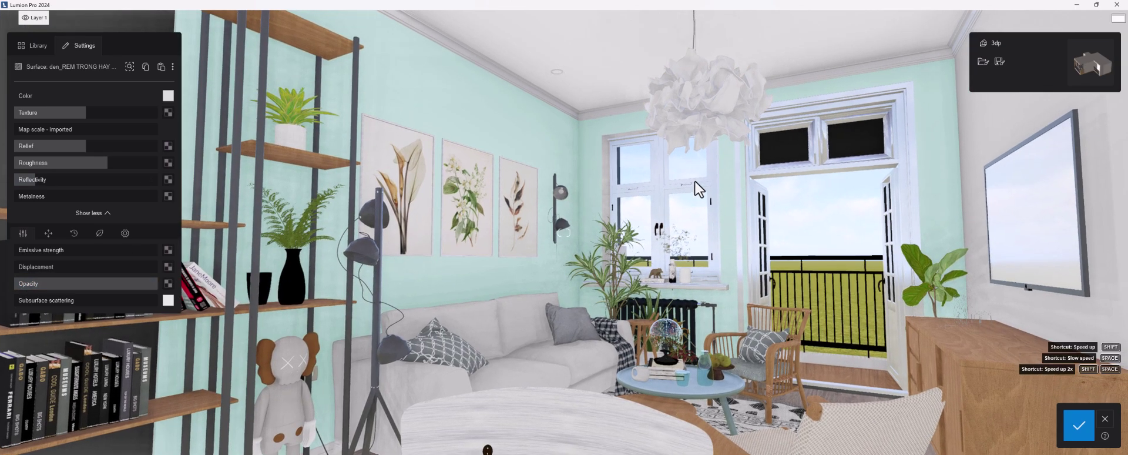
pyautogui.click(129, 66)
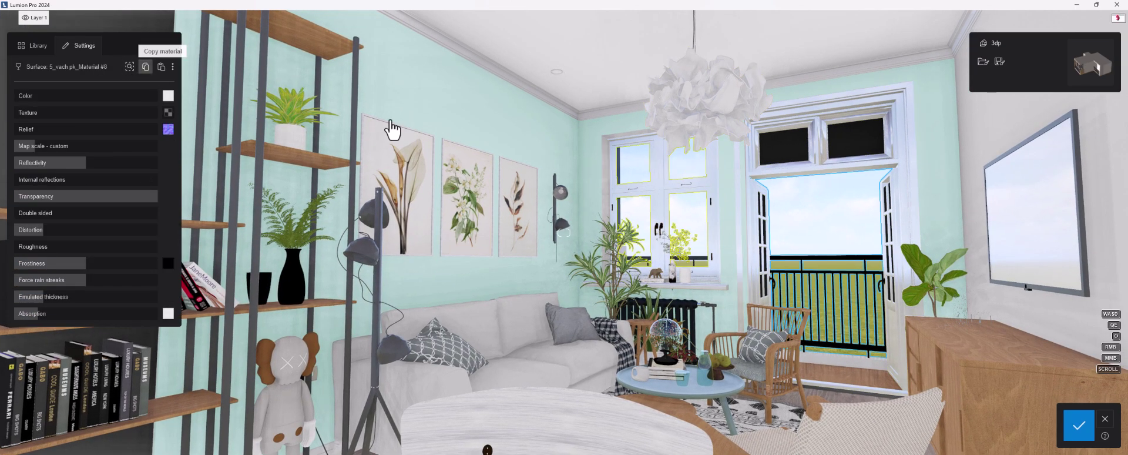
pyautogui.click(776, 146)
pyautogui.click(159, 66)
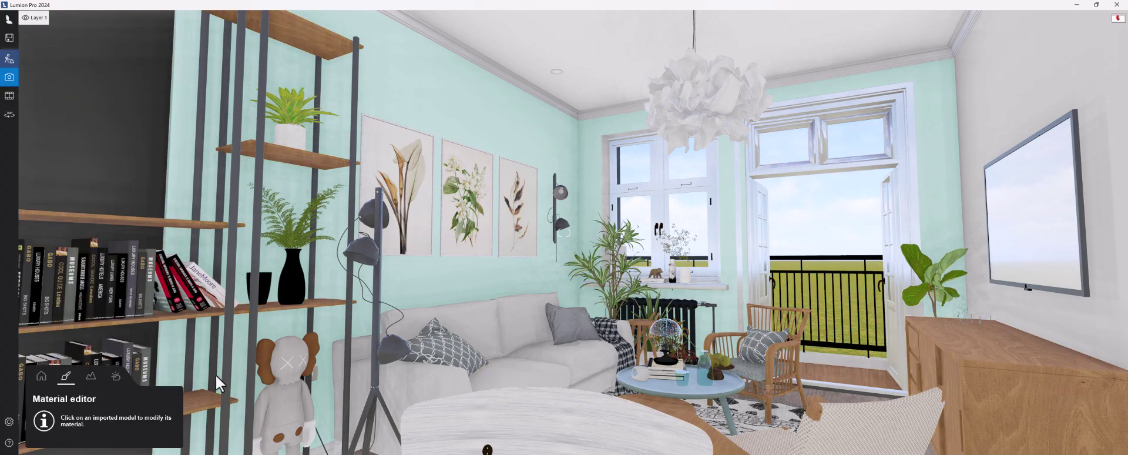
# Refresh the RT Day ray-traced photo preview, then return to the living room in Build mode
pyautogui.press('Escape')
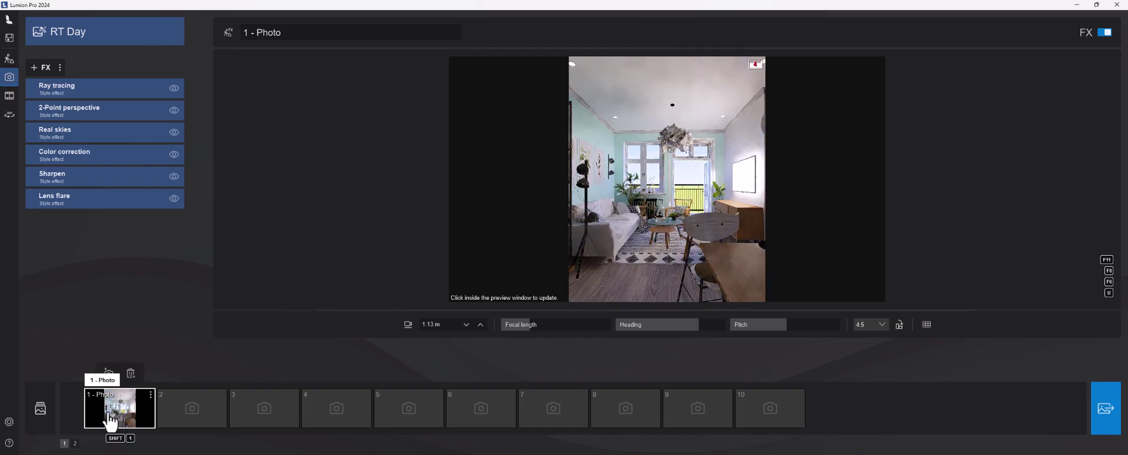
pyautogui.click(637, 168)
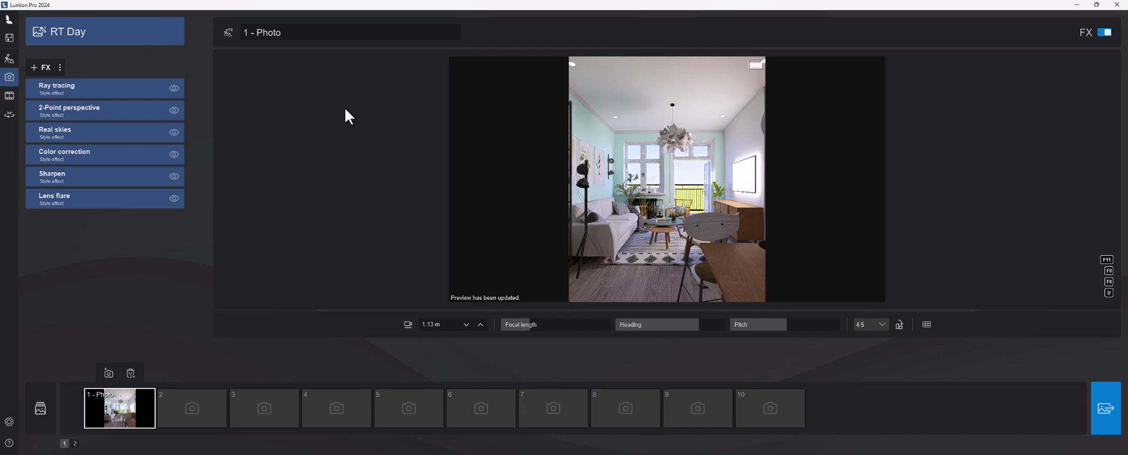
pyautogui.click(16, 61)
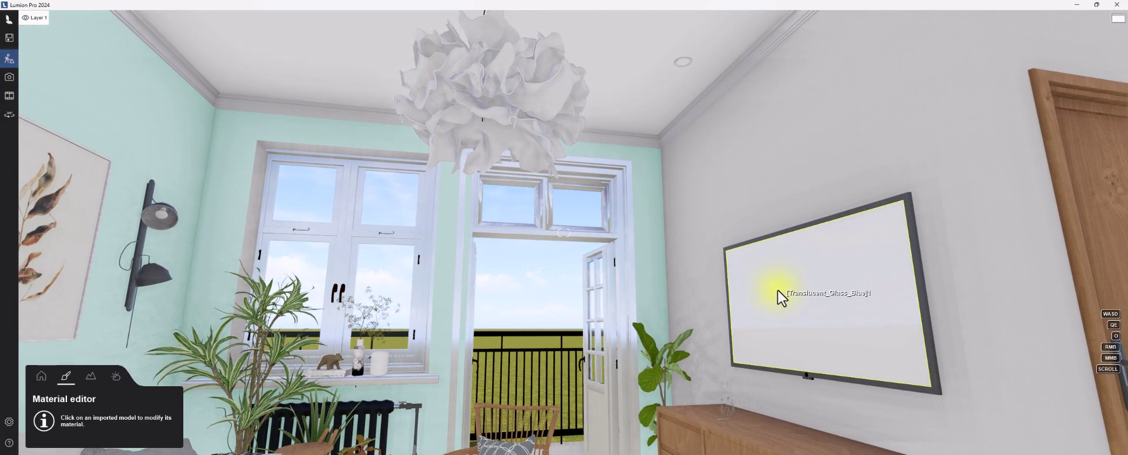
# Give the TV screen the dark Metal 007 1024 material with a smaller map scale
pyautogui.click(782, 297)
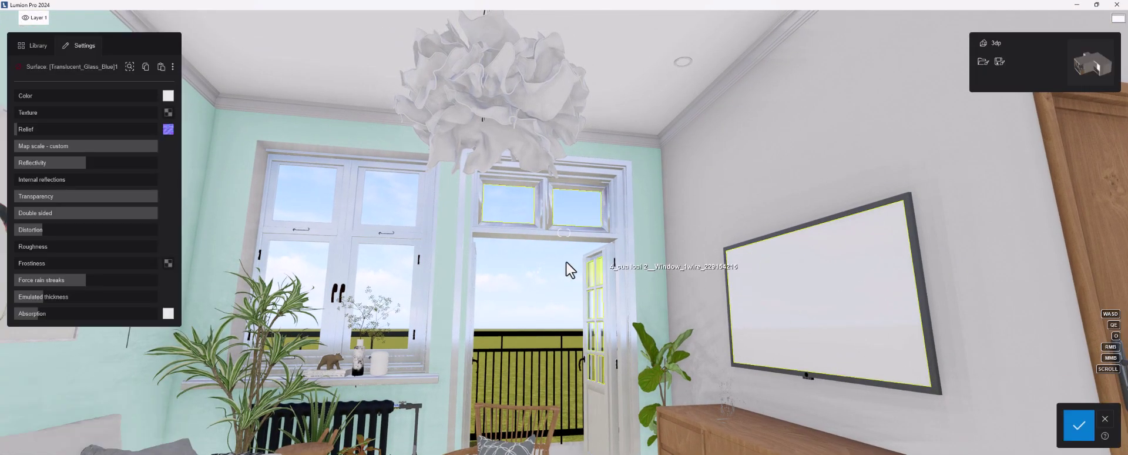
pyautogui.click(38, 47)
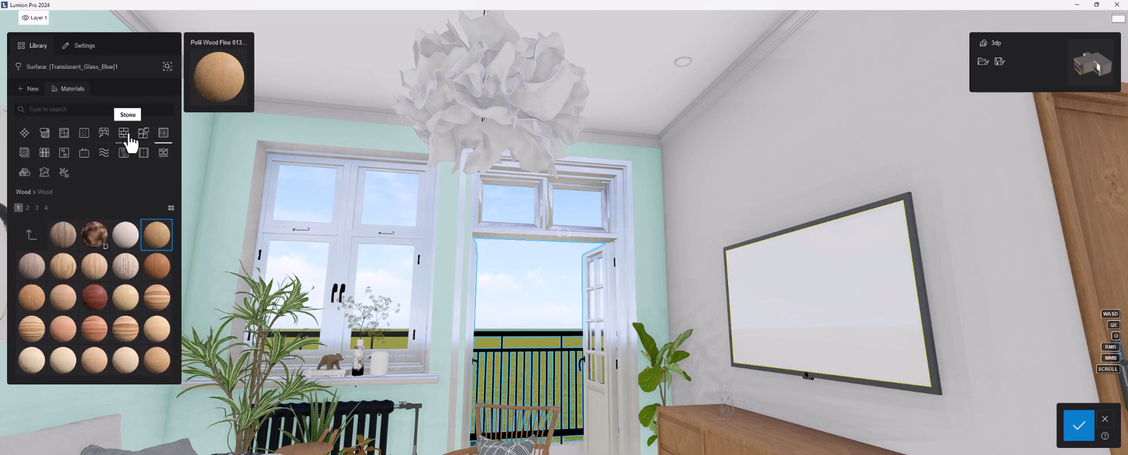
pyautogui.click(84, 133)
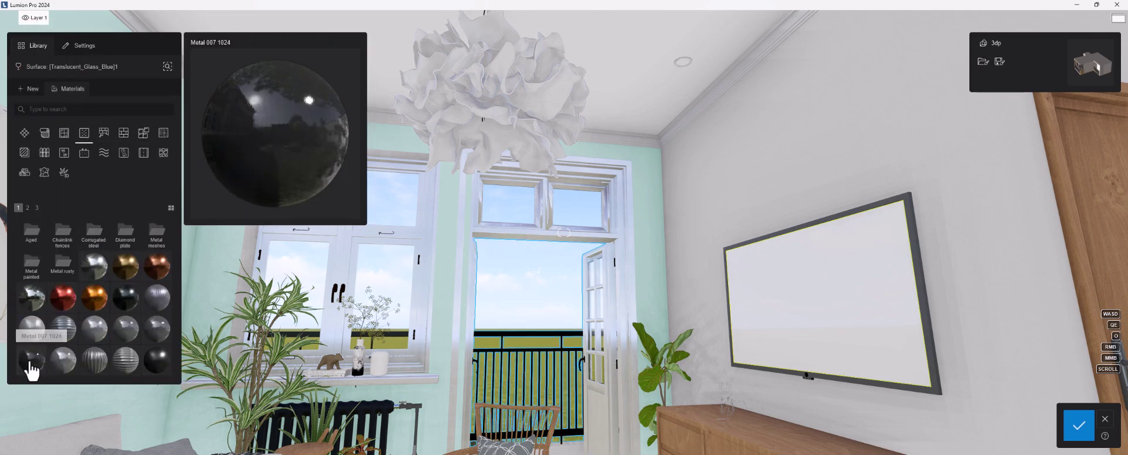
pyautogui.click(31, 368)
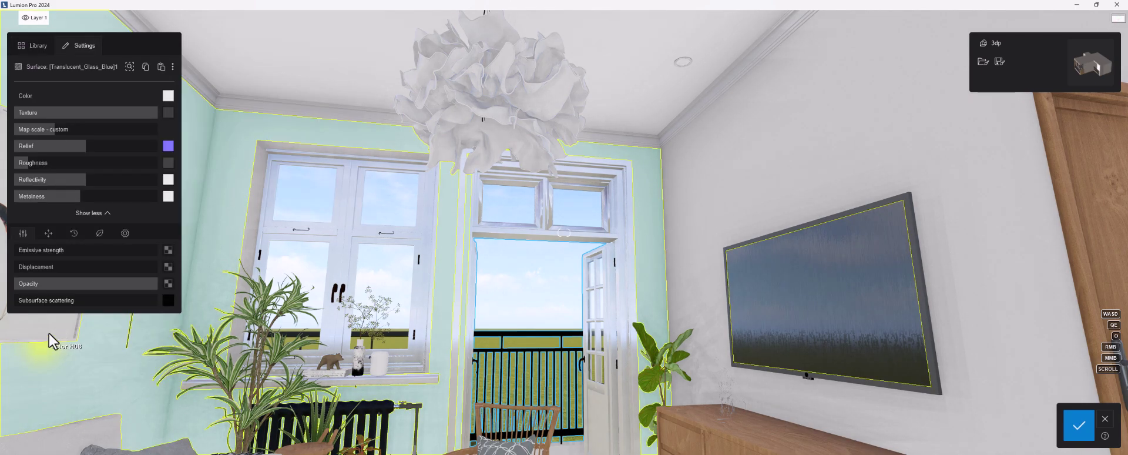
pyautogui.moveTo(50, 129); pyautogui.dragTo(36, 129)
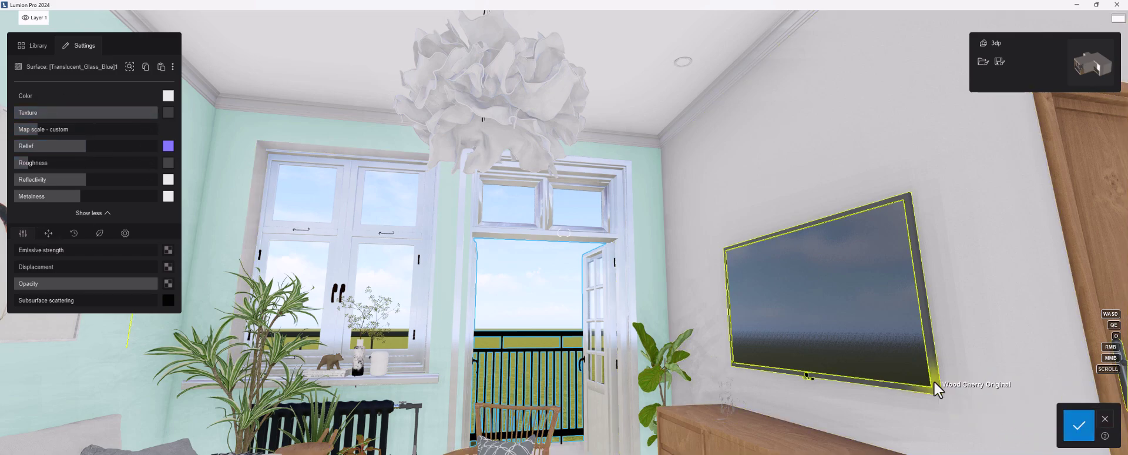
# Apply Iron with a light clearcoat to the TV frame, save, and select the vase surface
pyautogui.click(35, 45)
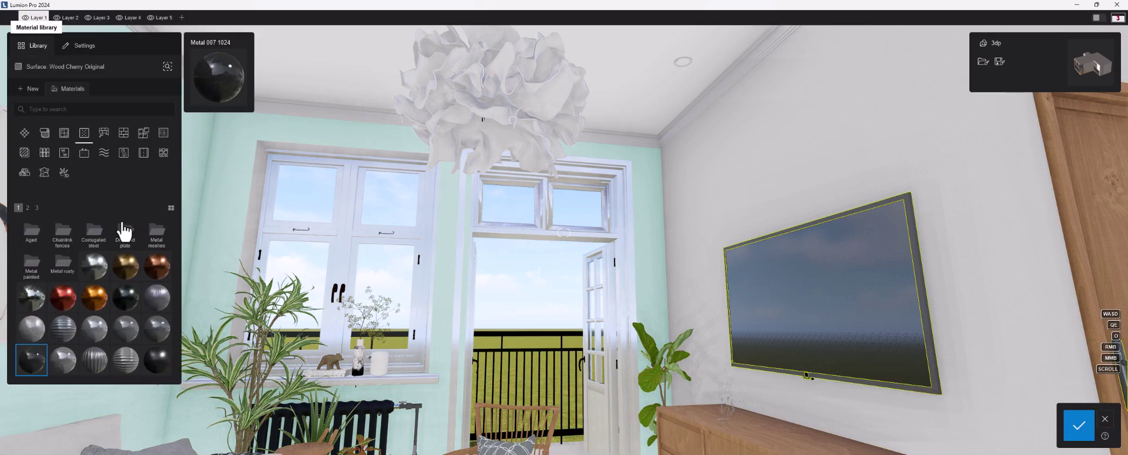
pyautogui.moveTo(125, 298)
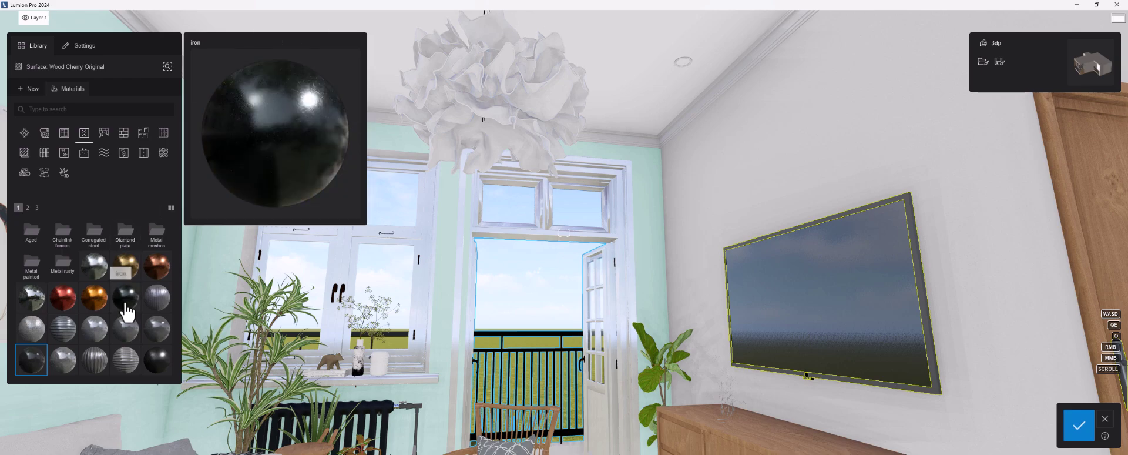
pyautogui.click(127, 311)
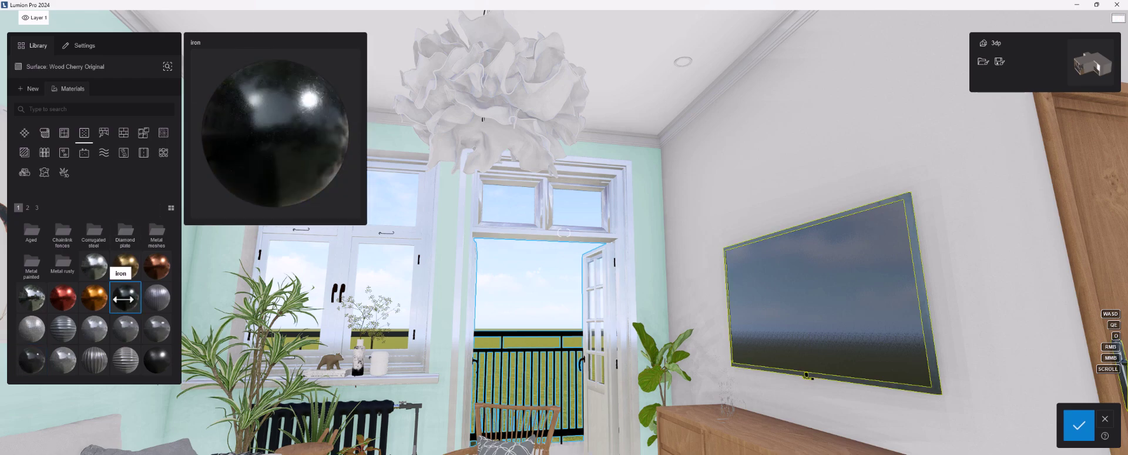
pyautogui.click(123, 299)
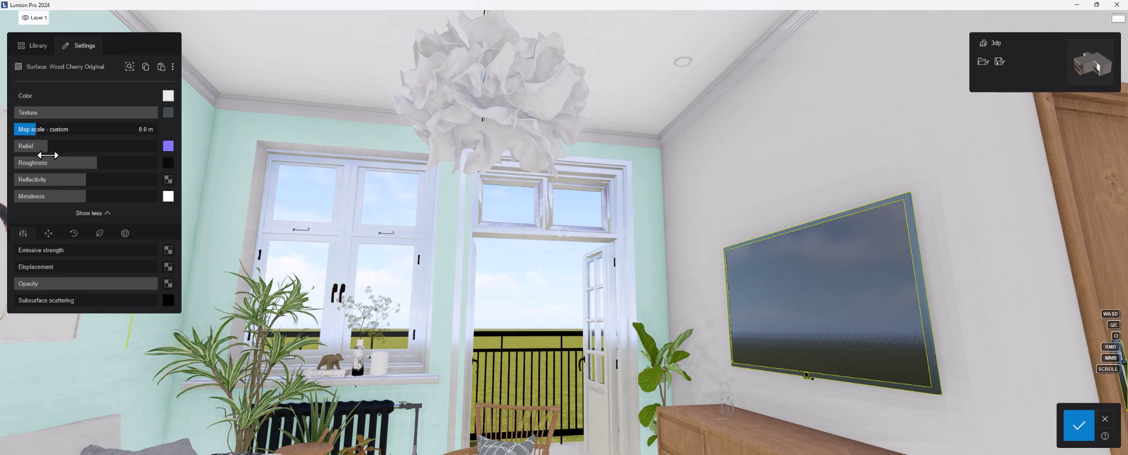
pyautogui.click(125, 233)
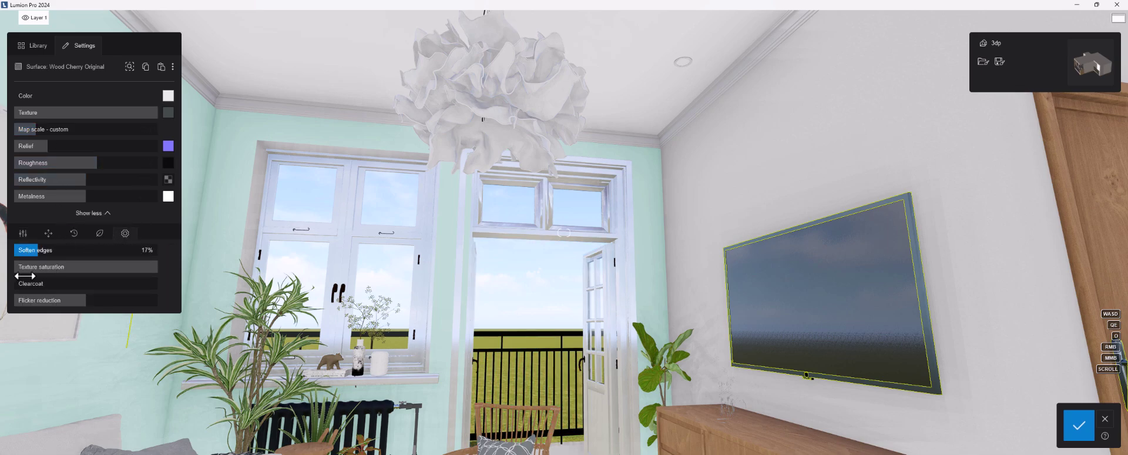
pyautogui.moveTo(24, 276); pyautogui.dragTo(27, 284)
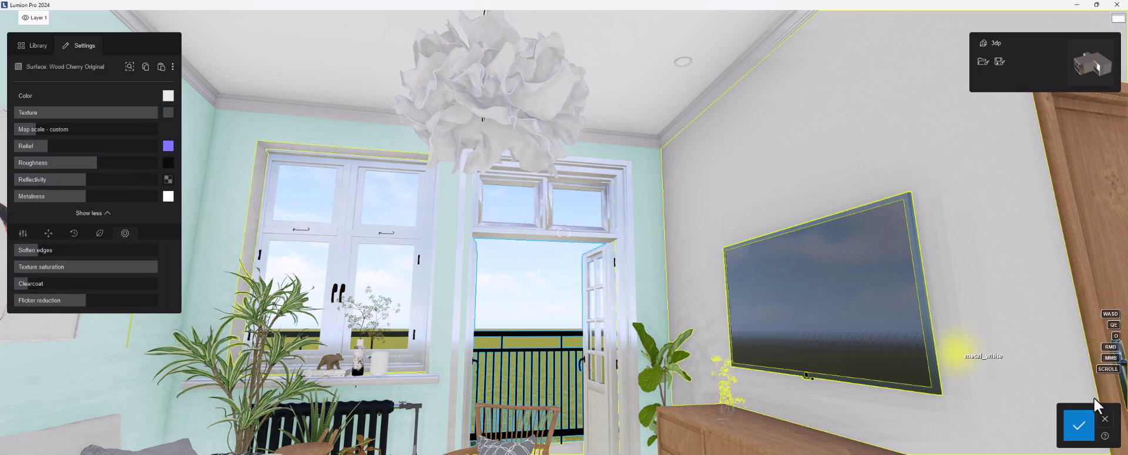
pyautogui.click(1078, 424)
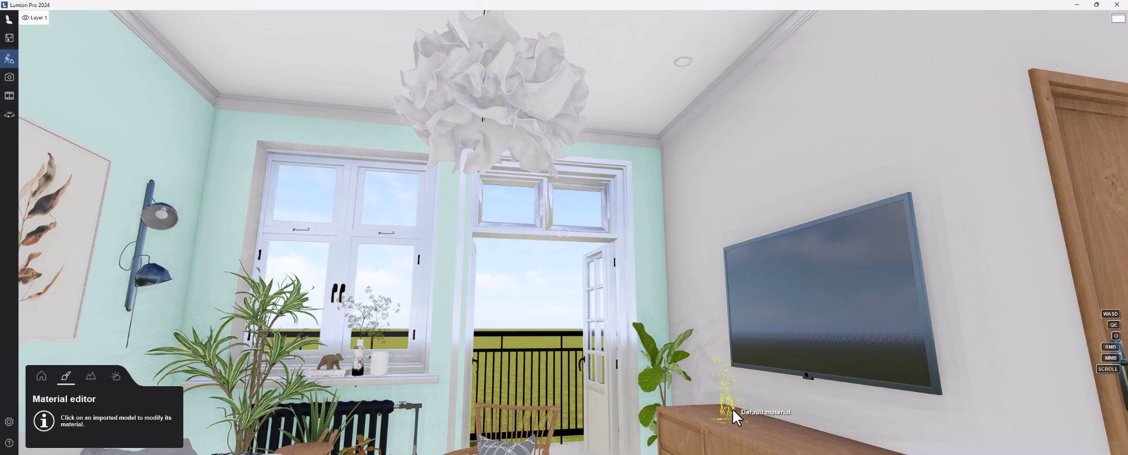
pyautogui.click(733, 410)
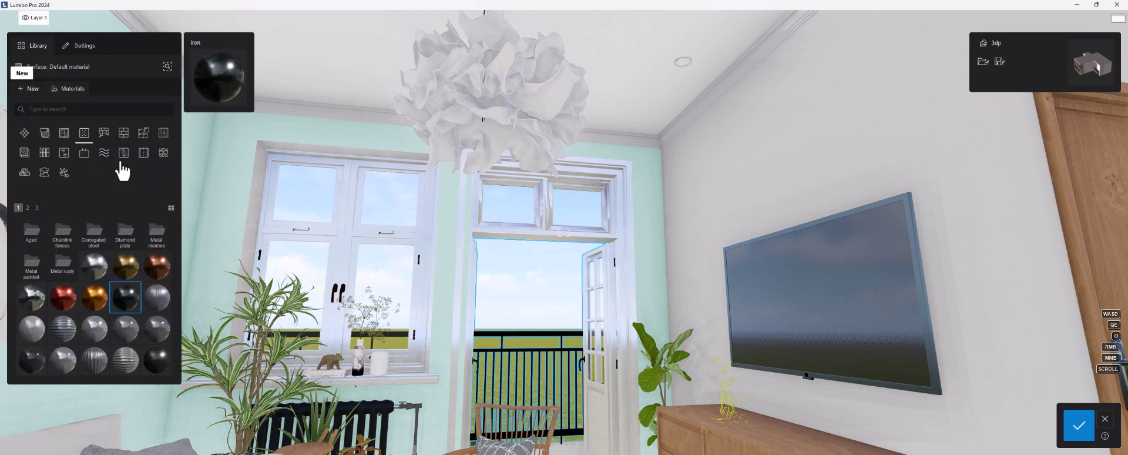
pyautogui.click(28, 89)
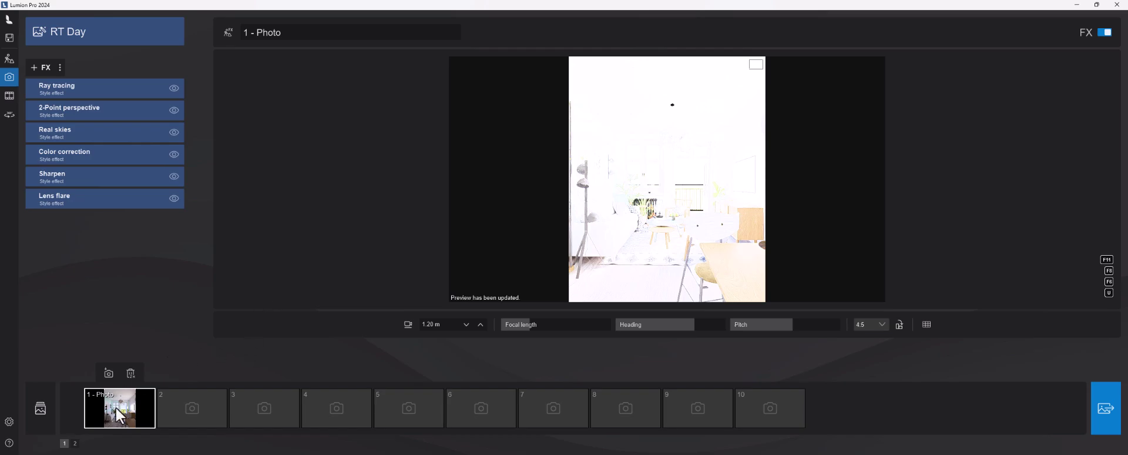
# View the updated room in the ray-traced RT Day preview, then return to Build mode
pyautogui.click(116, 411)
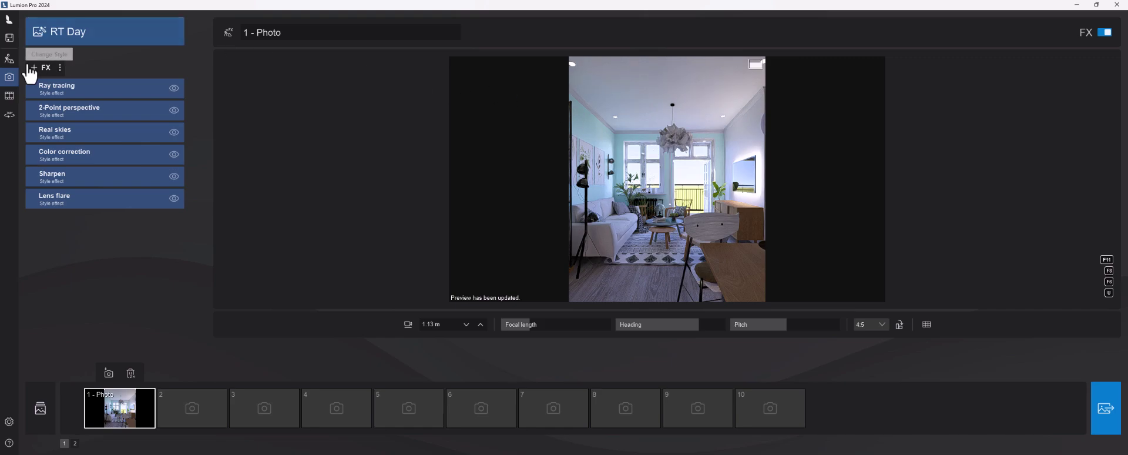
pyautogui.click(7, 60)
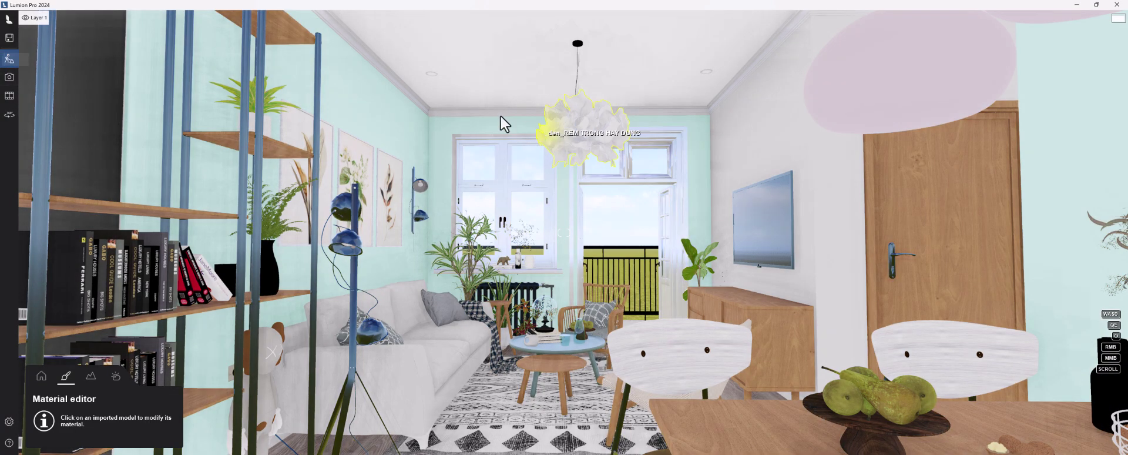
# Open the ceiling's 10_ban phong khach 2_KIM metal surface settings, showing emissive strength 344 nits
pyautogui.click(429, 75)
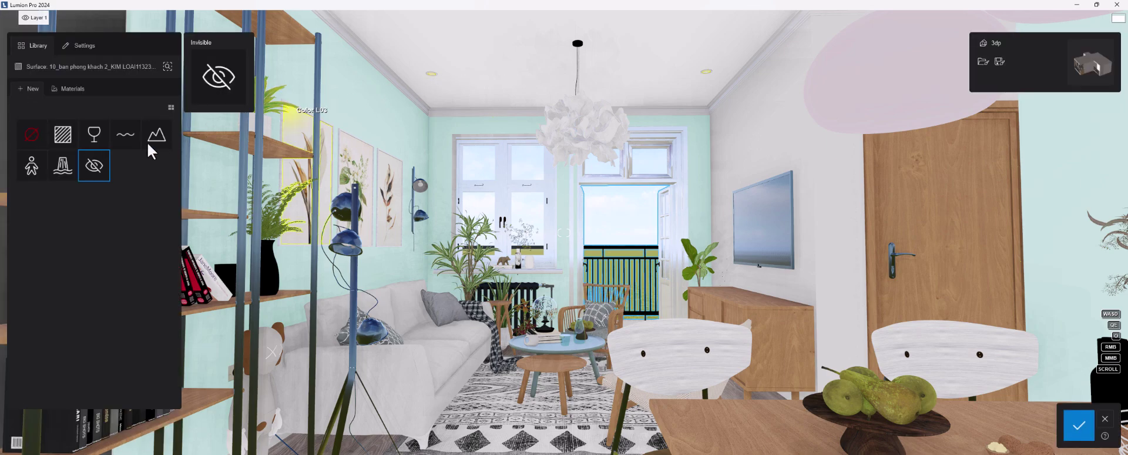
pyautogui.click(82, 45)
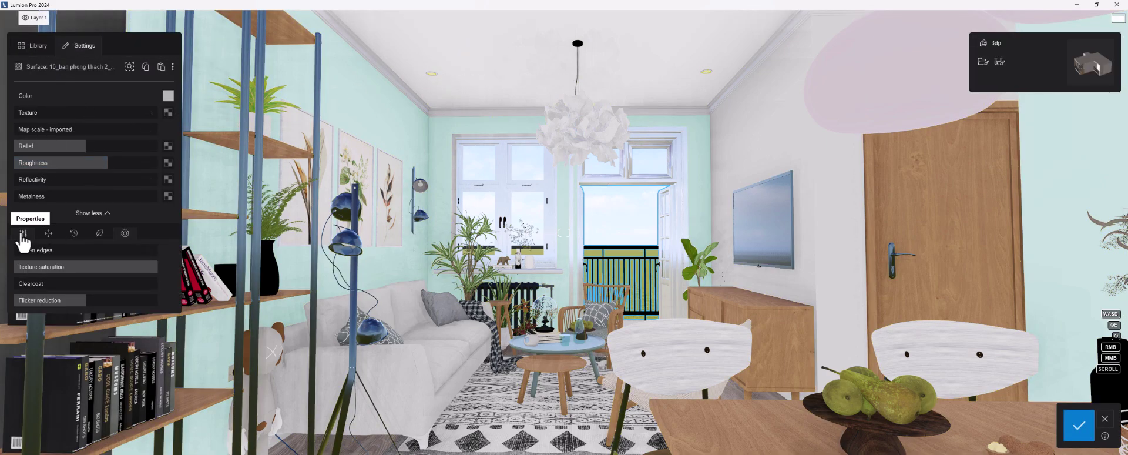
pyautogui.scroll(-3, 57, 251)
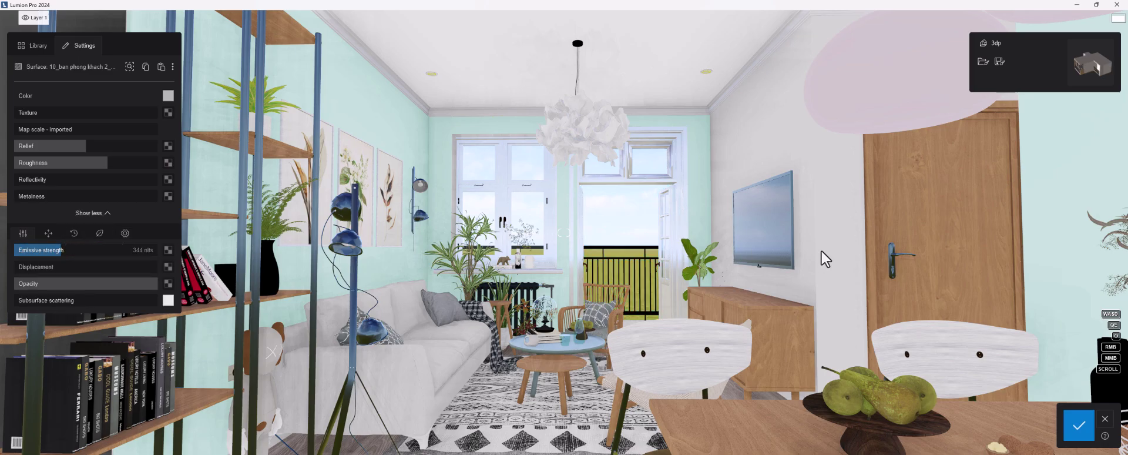
pyautogui.scroll(3, 820, 249)
pyautogui.scroll(5, 735, 270)
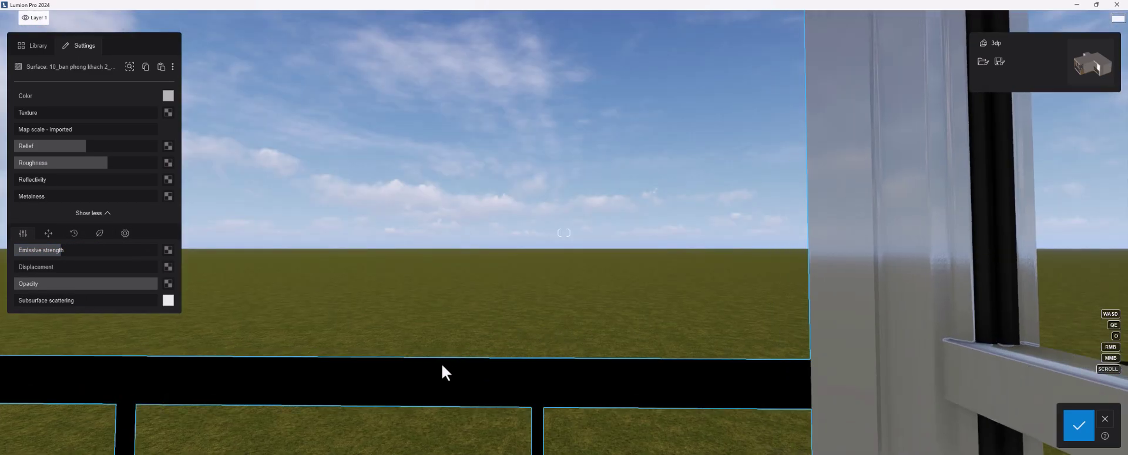
# Place two TreeCluster2 Pine Square XL-RT clusters on the left and right horizon
pyautogui.scroll(2, 467, 86)
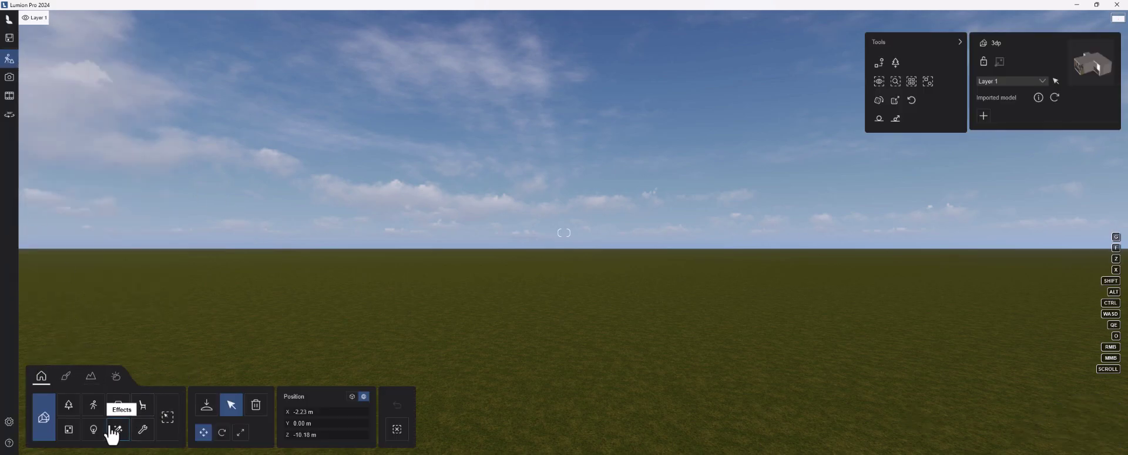
pyautogui.click(69, 404)
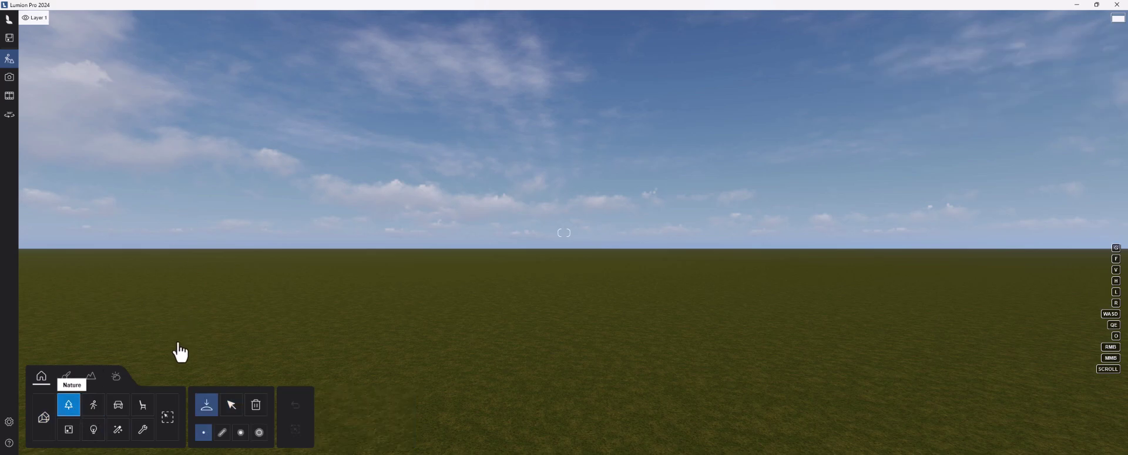
pyautogui.click(174, 83)
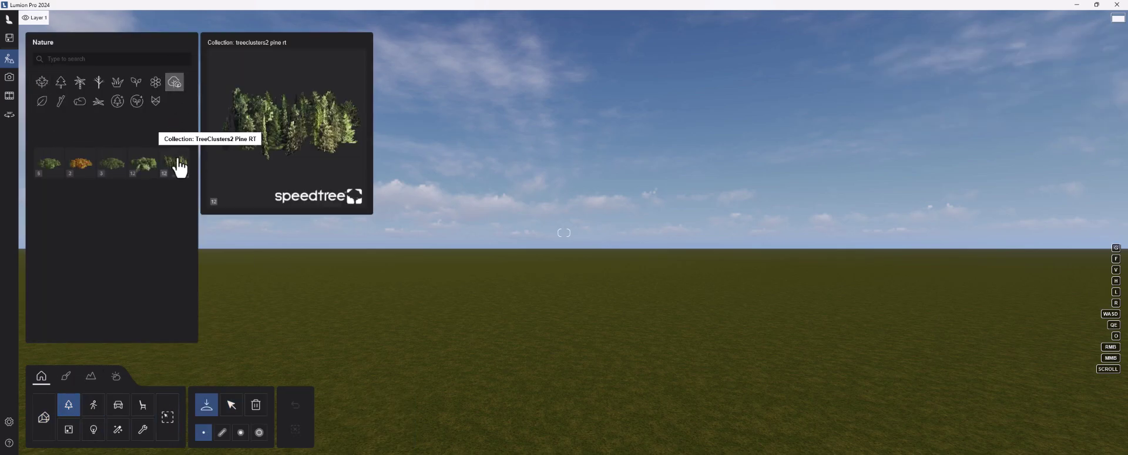
pyautogui.click(175, 162)
pyautogui.click(176, 203)
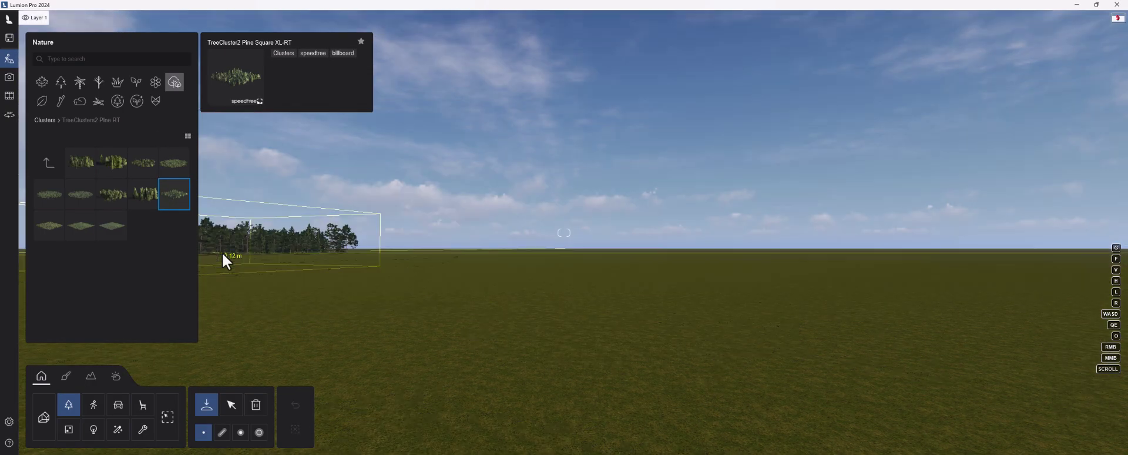
pyautogui.click(215, 258)
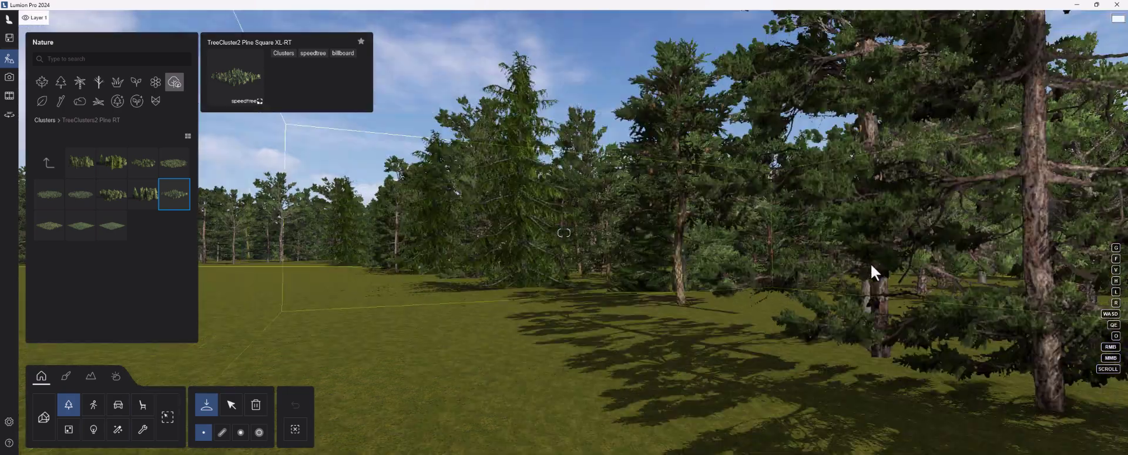
pyautogui.click(871, 272)
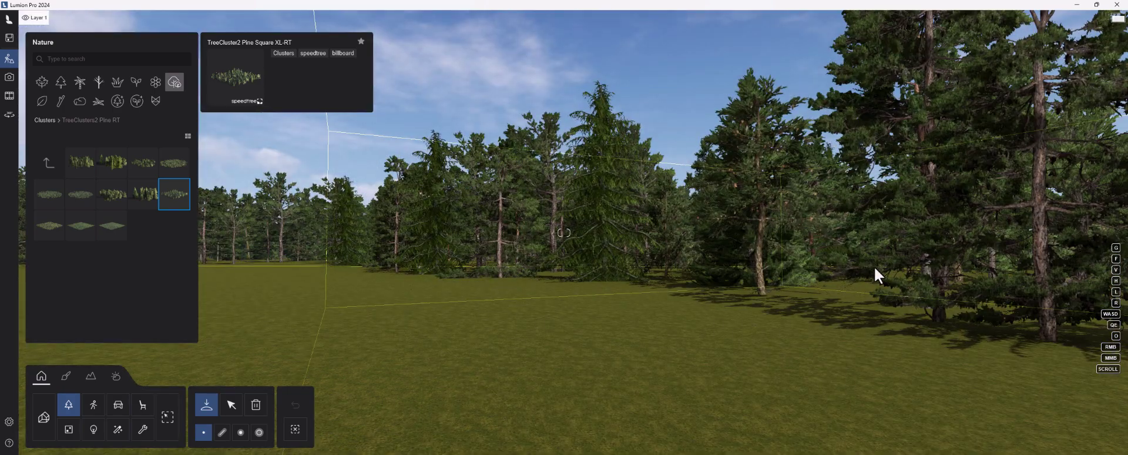
# Switch to Photo mode and load the saved Photo 1 living-room view
pyautogui.click(10, 85)
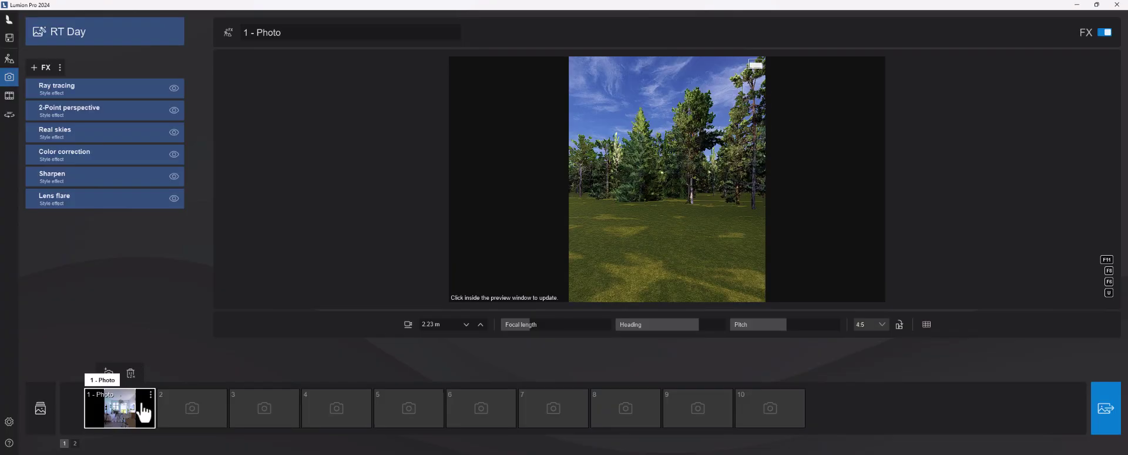
pyautogui.click(143, 409)
pyautogui.click(678, 233)
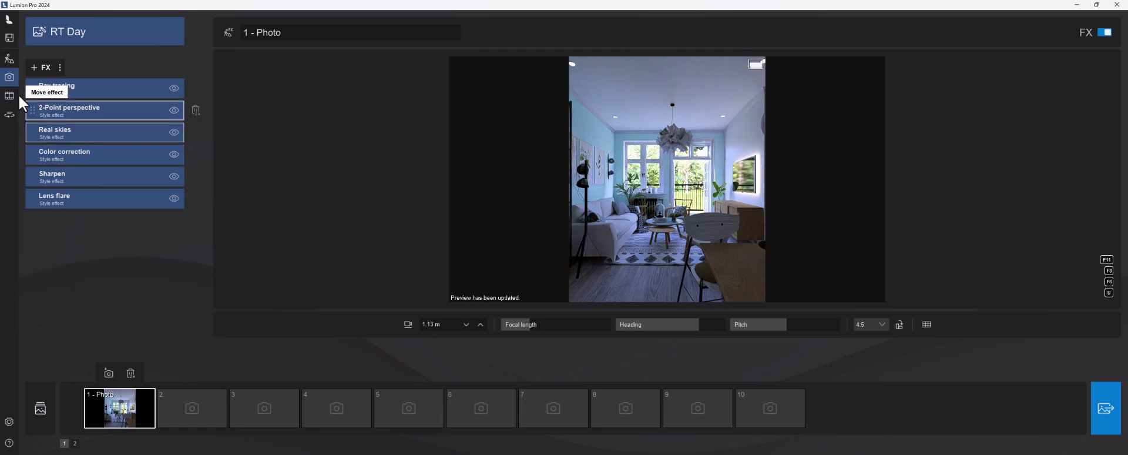
# Return to Build mode and move forward onto the balcony facing the pine forest
pyautogui.click(14, 61)
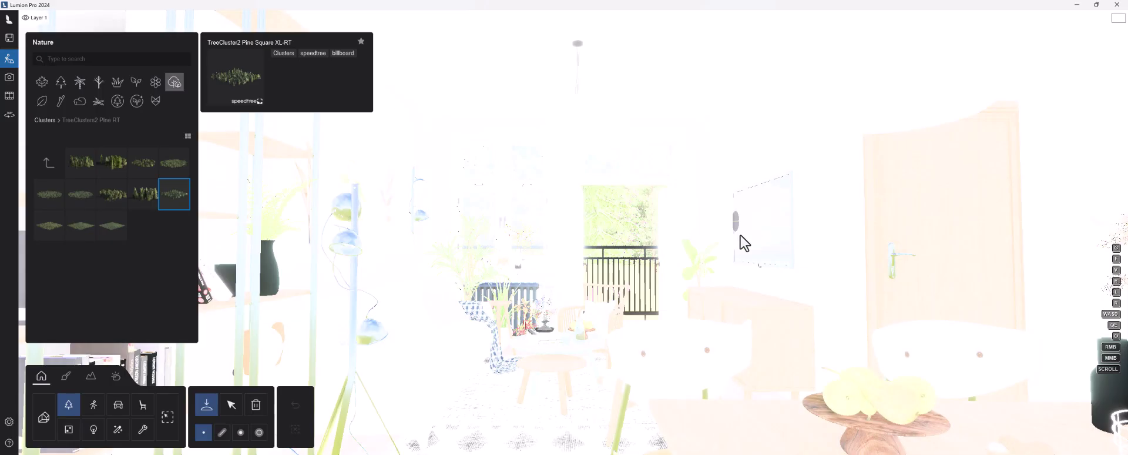
pyautogui.press('w')
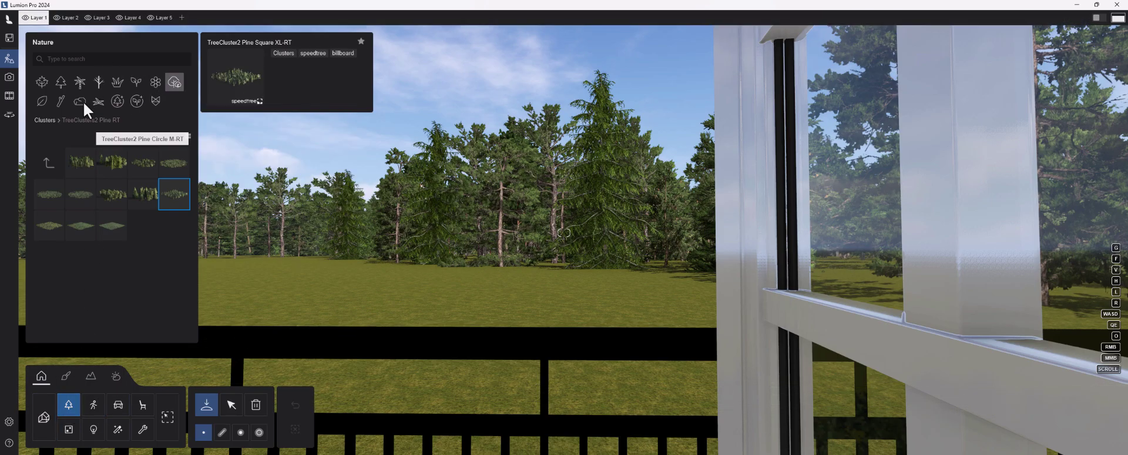
# Plant one Black Locust 009 and two Black Locust 008 fine-detail trees on the lawn
pyautogui.click(118, 101)
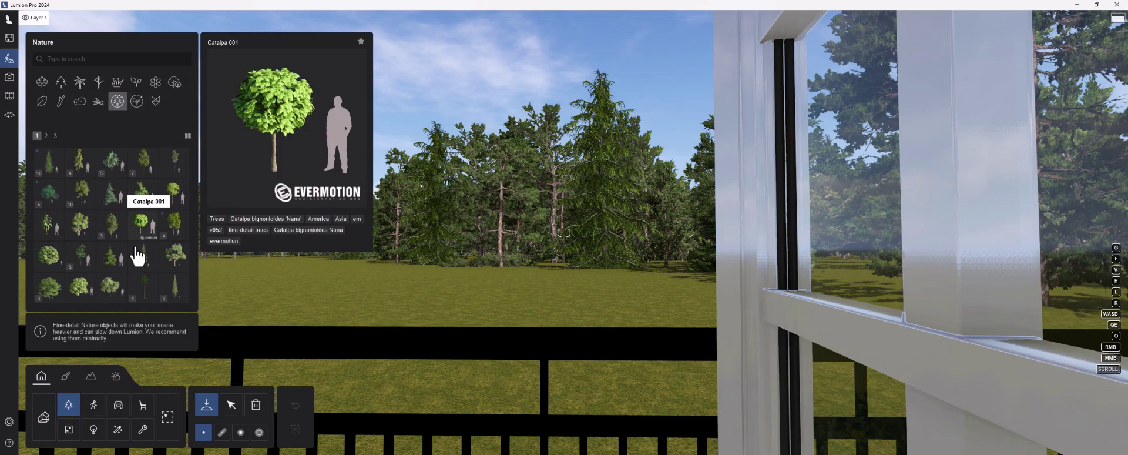
pyautogui.click(174, 162)
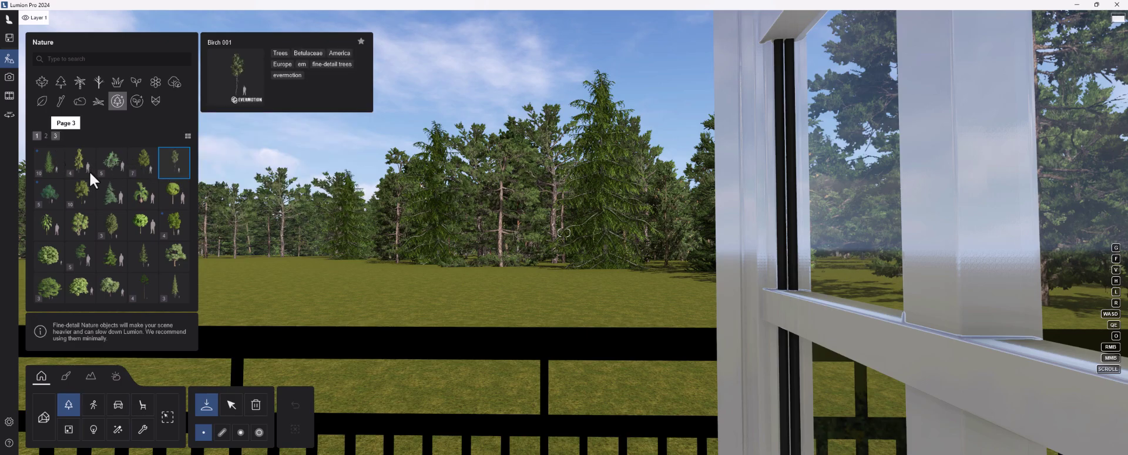
pyautogui.click(52, 154)
pyautogui.moveTo(174, 161)
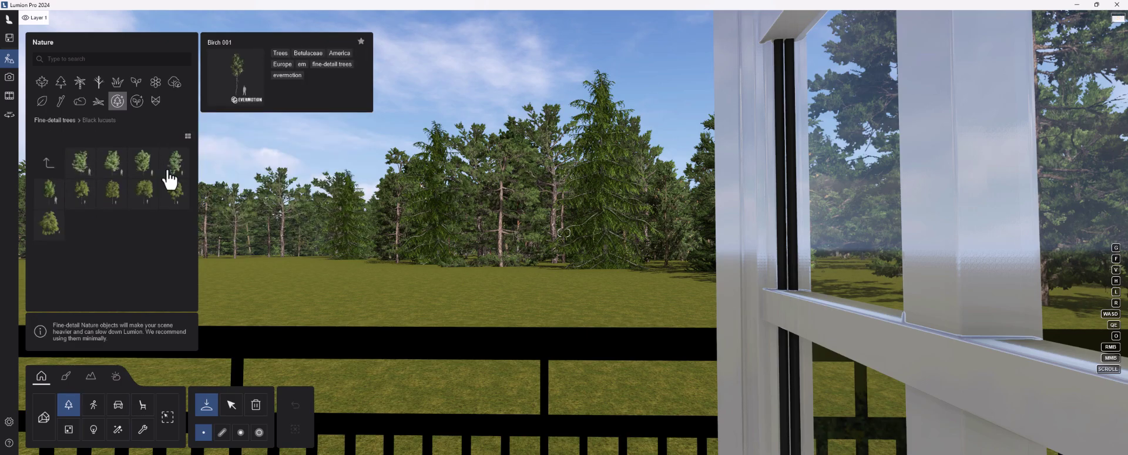
pyautogui.click(224, 304)
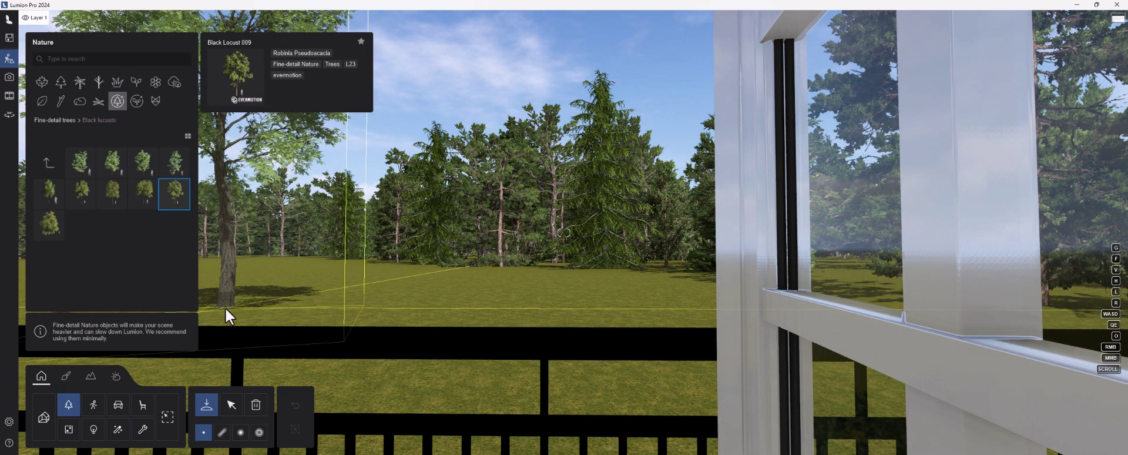
pyautogui.click(141, 197)
pyautogui.click(598, 323)
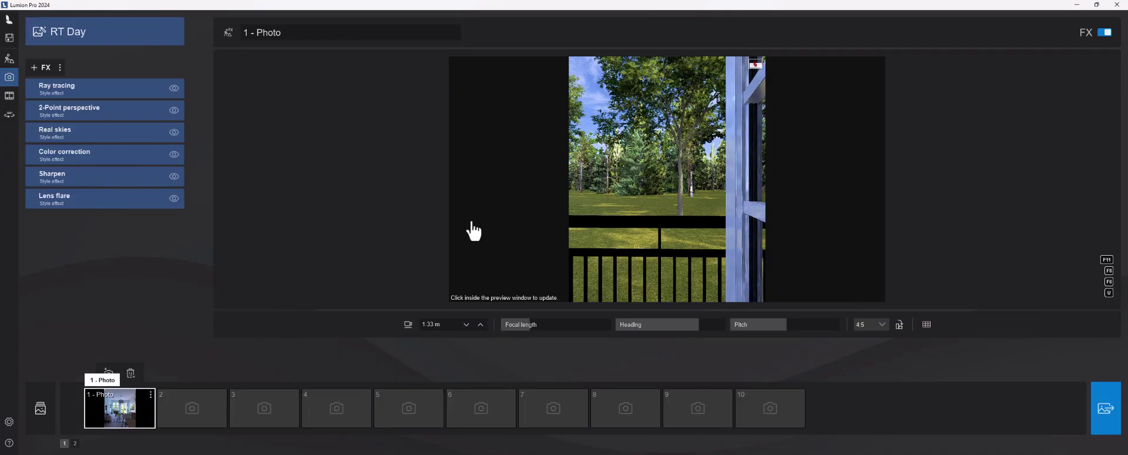
# Update the RT Day ray-traced preview, then return to Build mode
pyautogui.click(619, 157)
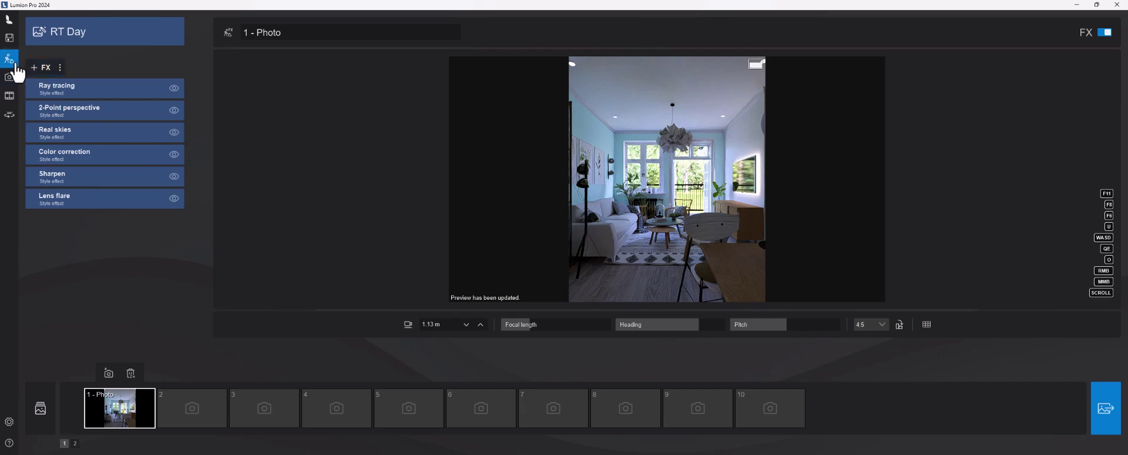
pyautogui.click(8, 58)
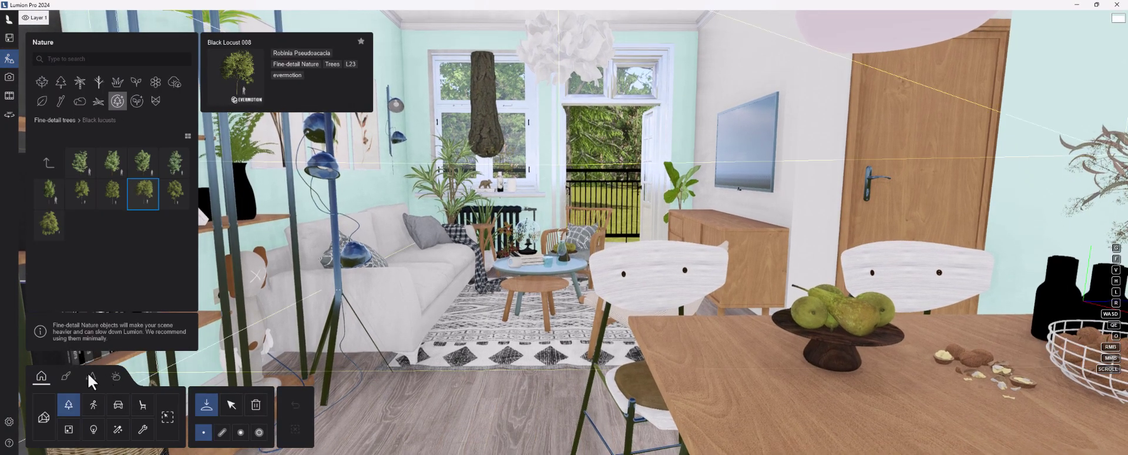
# Apply a reddish wood from the Wood material library to the floor
pyautogui.click(66, 376)
pyautogui.click(409, 409)
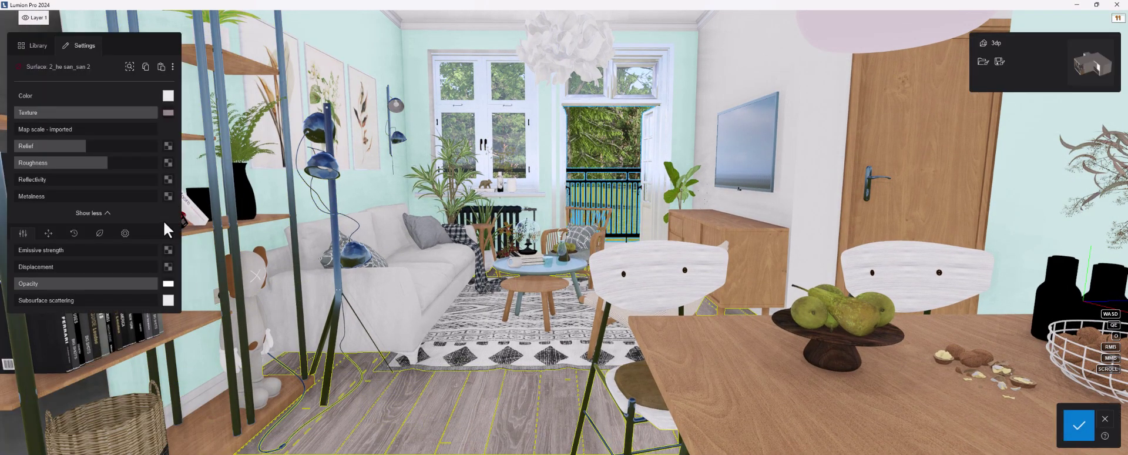
pyautogui.scroll(5, 499, 309)
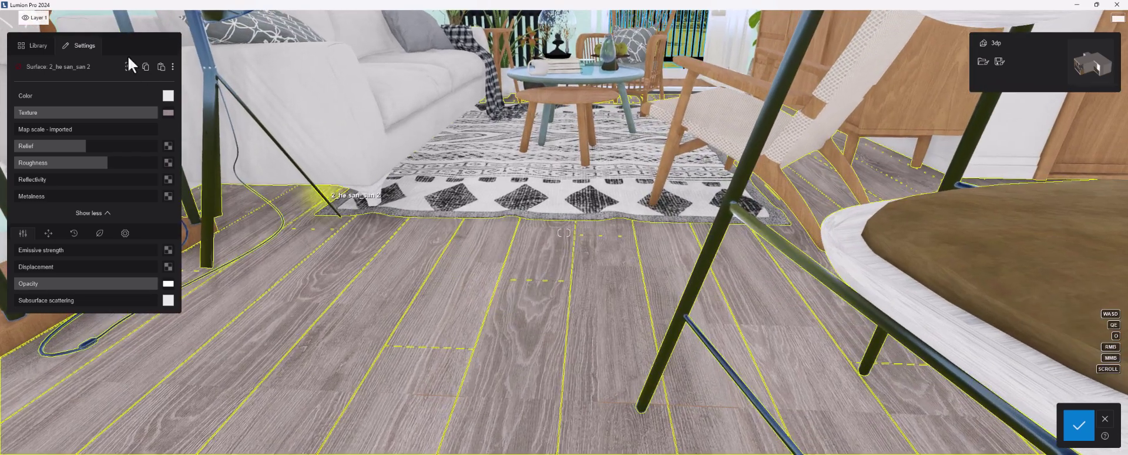
pyautogui.click(35, 45)
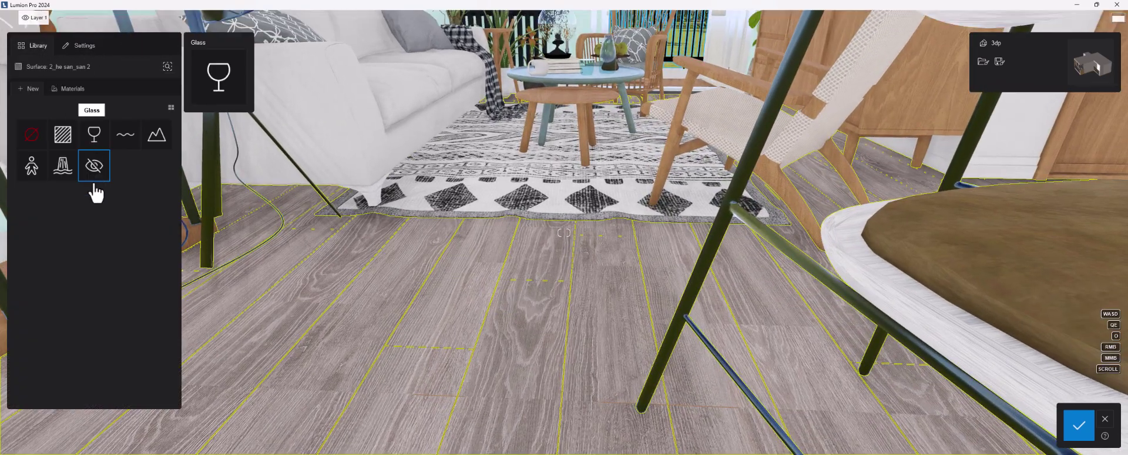
pyautogui.click(73, 88)
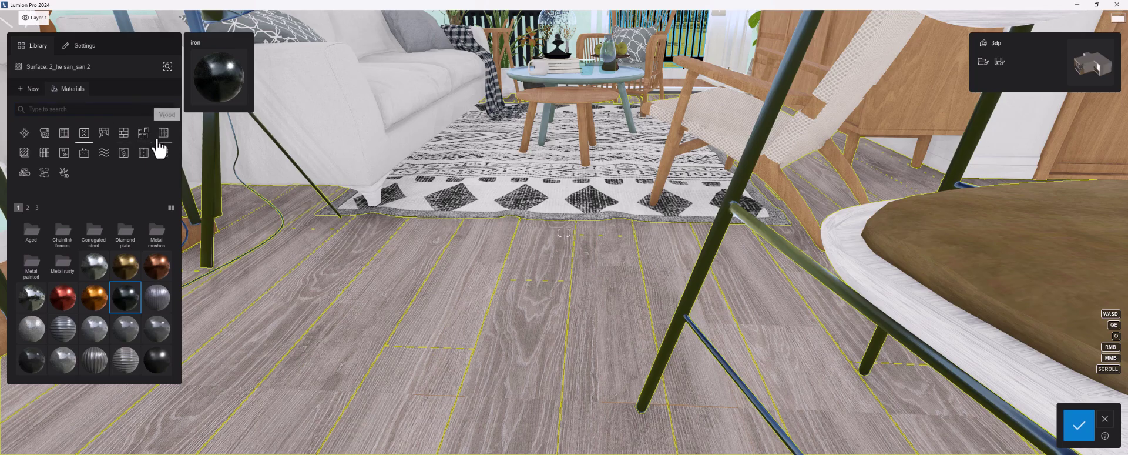
pyautogui.click(162, 134)
pyautogui.click(149, 240)
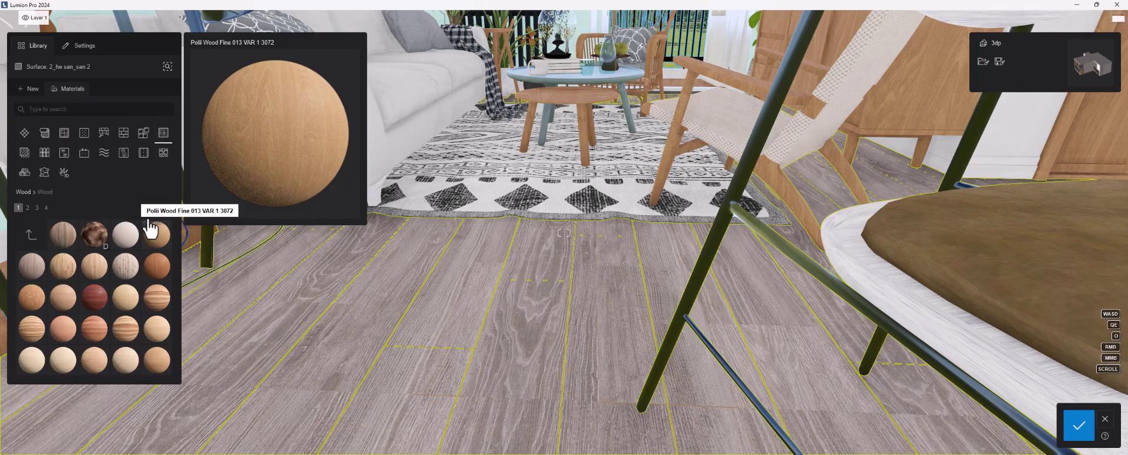
pyautogui.click(37, 209)
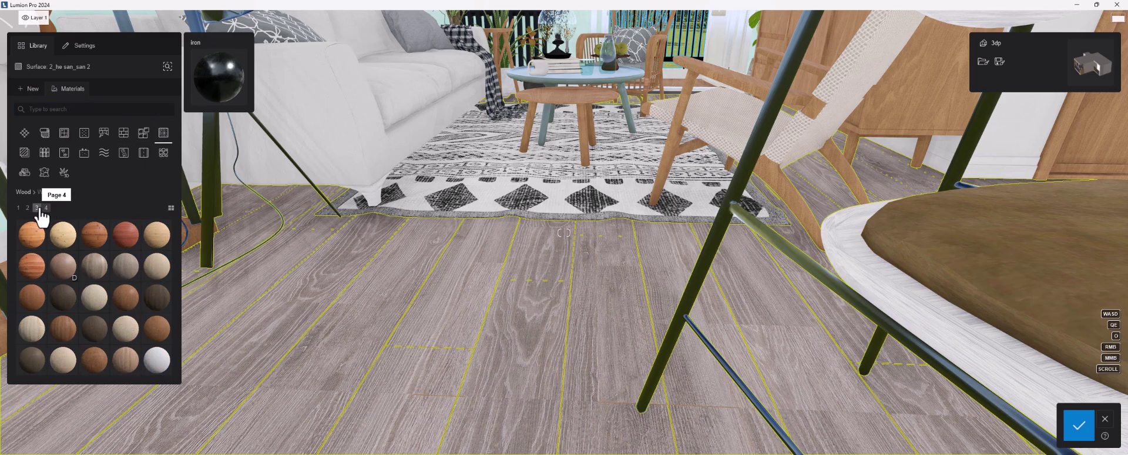
pyautogui.click(46, 207)
pyautogui.click(37, 208)
pyautogui.click(28, 208)
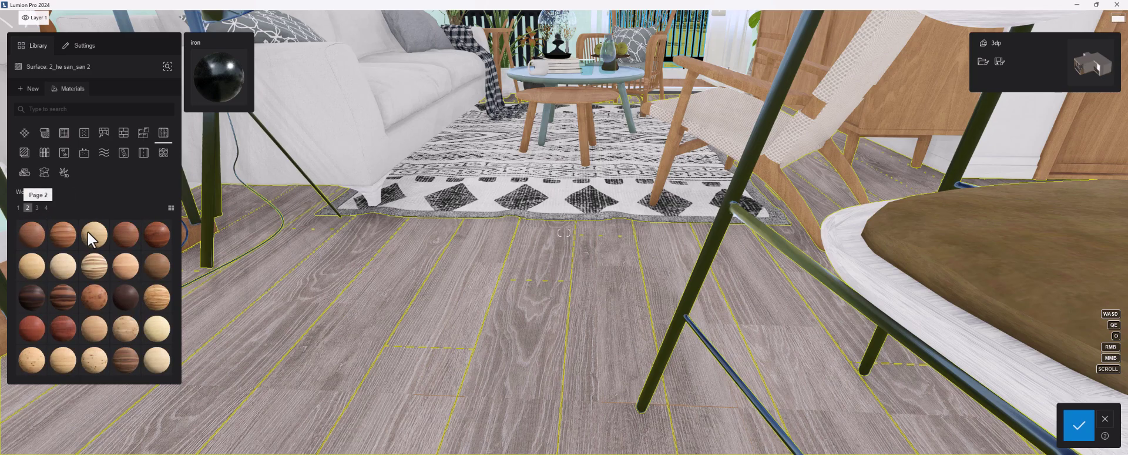
pyautogui.click(156, 235)
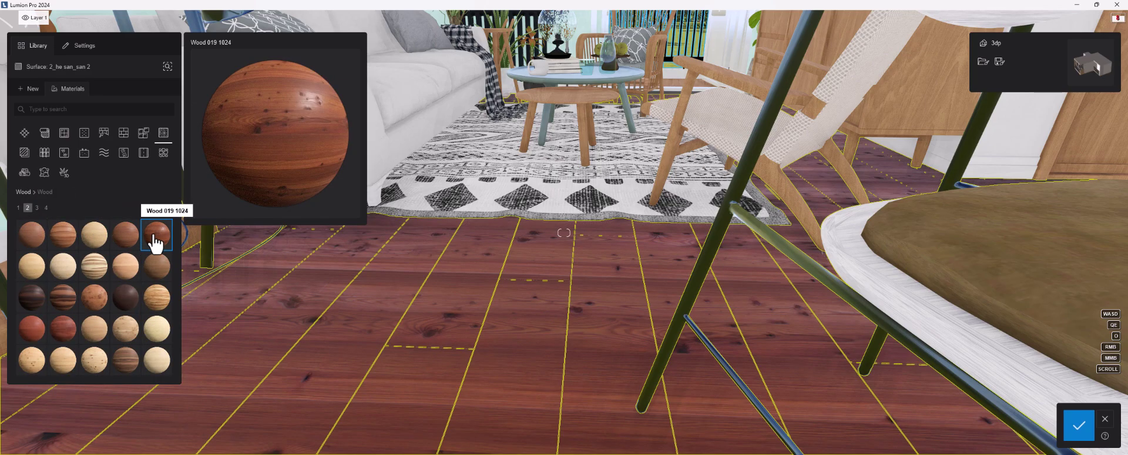
pyautogui.moveTo(157, 234)
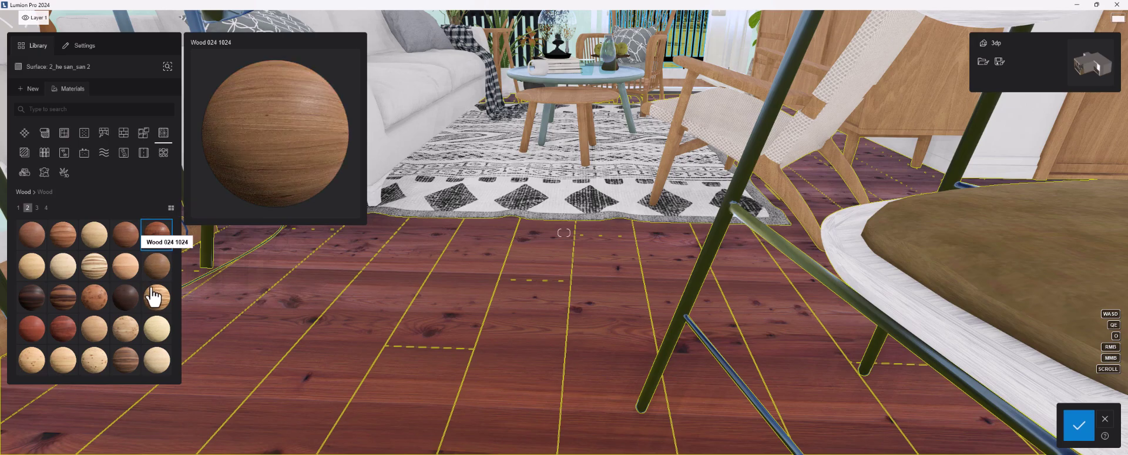
# Set the floor wood's pitch to -90°, soften its edges, add light clearcoat, and save
pyautogui.click(142, 231)
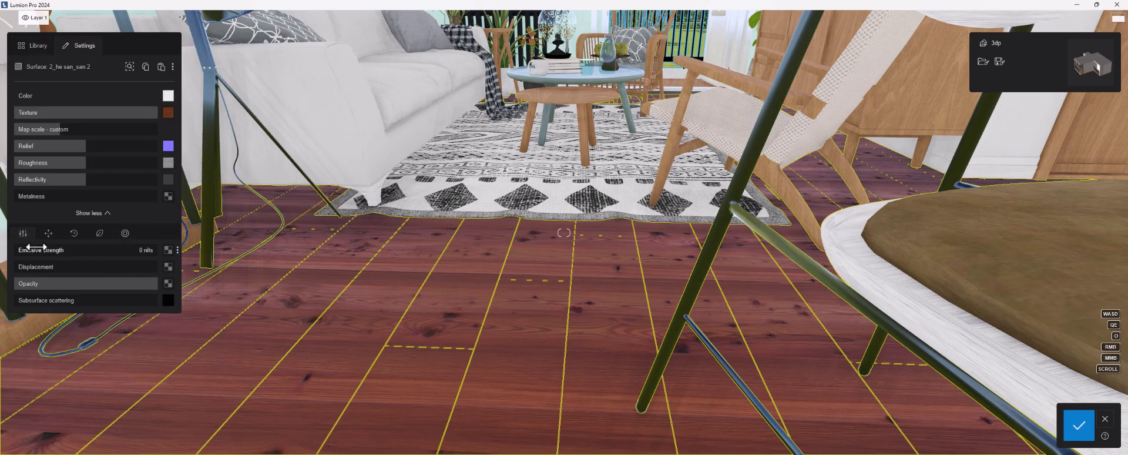
pyautogui.click(48, 234)
pyautogui.moveTo(73, 311); pyautogui.dragTo(50, 318)
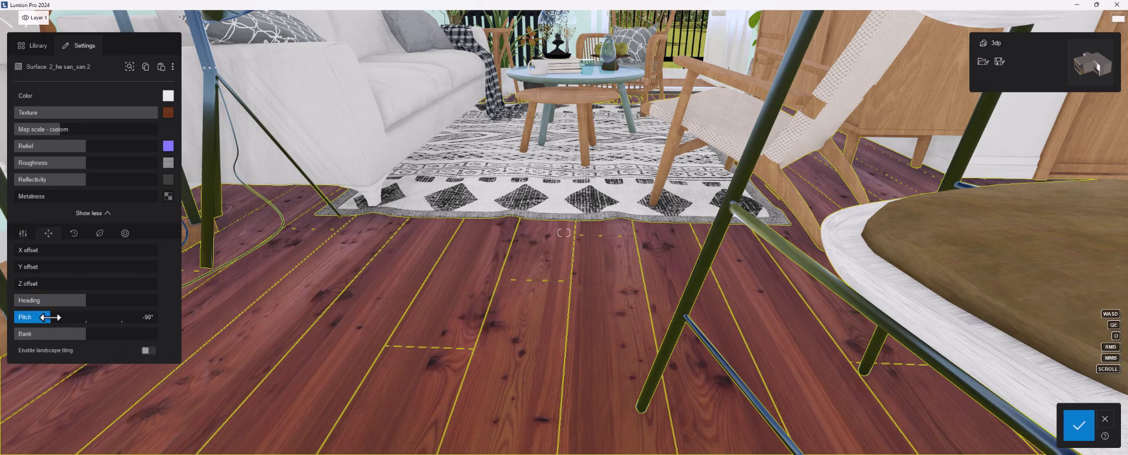
pyautogui.click(124, 233)
pyautogui.moveTo(38, 252); pyautogui.dragTo(45, 252)
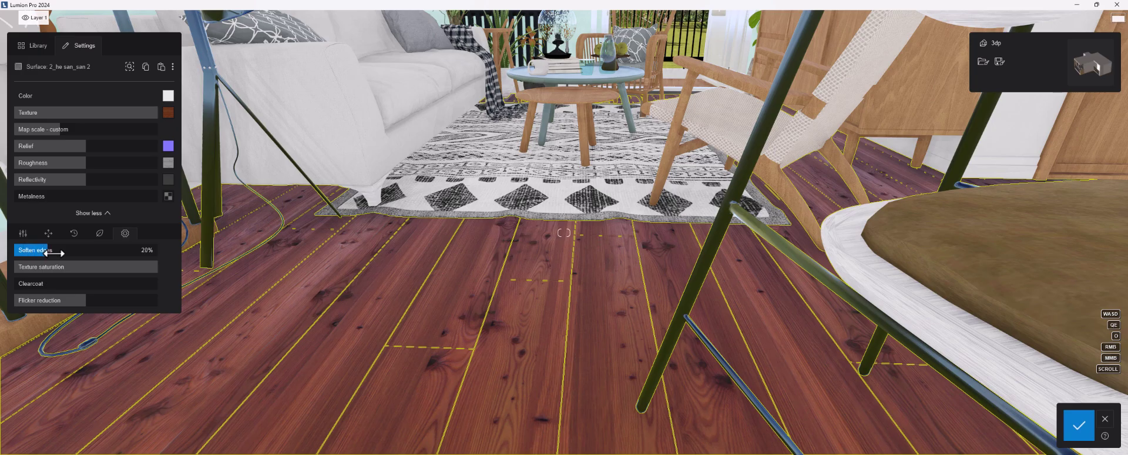
pyautogui.moveTo(36, 284)
pyautogui.mouseDown()
pyautogui.moveTo(26, 285)
pyautogui.moveTo(97, 283)
pyautogui.moveTo(24, 283)
pyautogui.mouseUp()
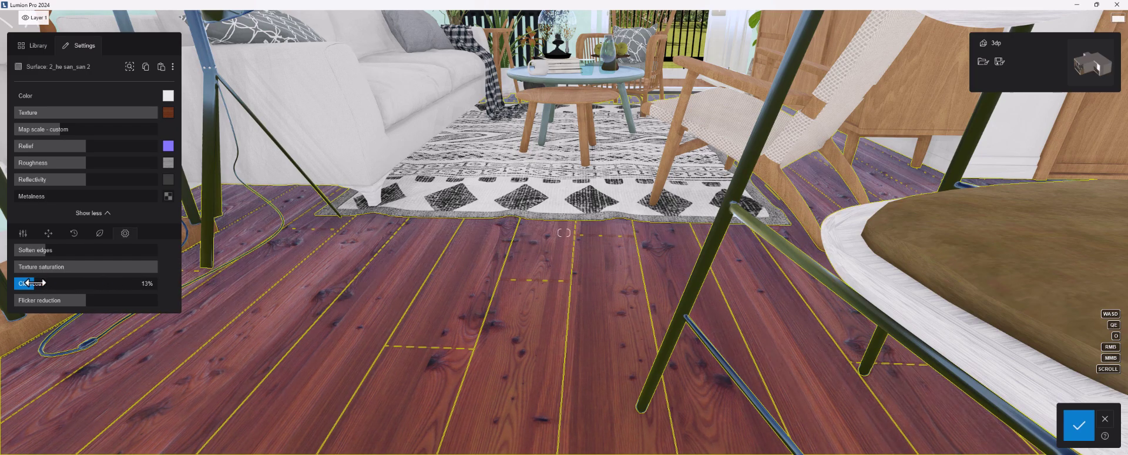
pyautogui.moveTo(26, 250)
pyautogui.mouseDown()
pyautogui.moveTo(9, 252)
pyautogui.moveTo(24, 251)
pyautogui.mouseUp()
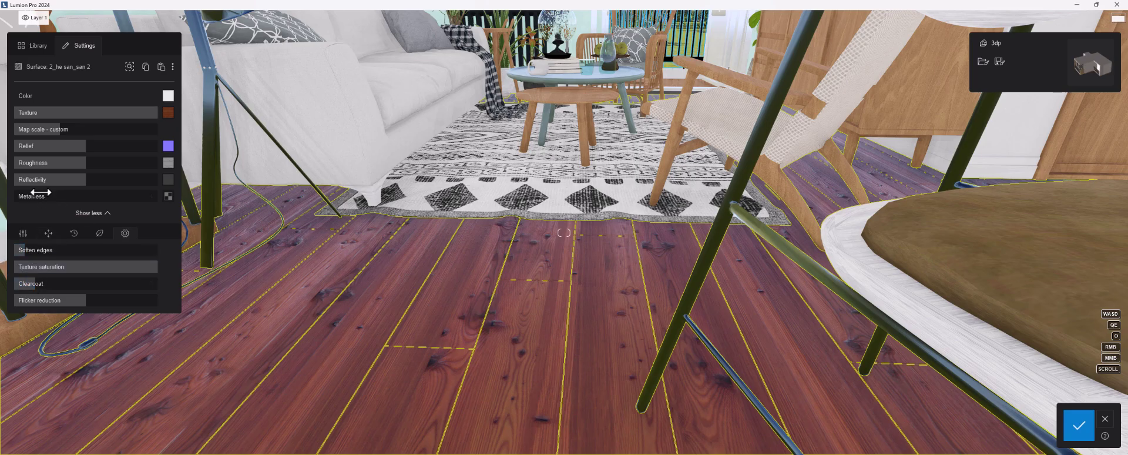
pyautogui.click(1078, 424)
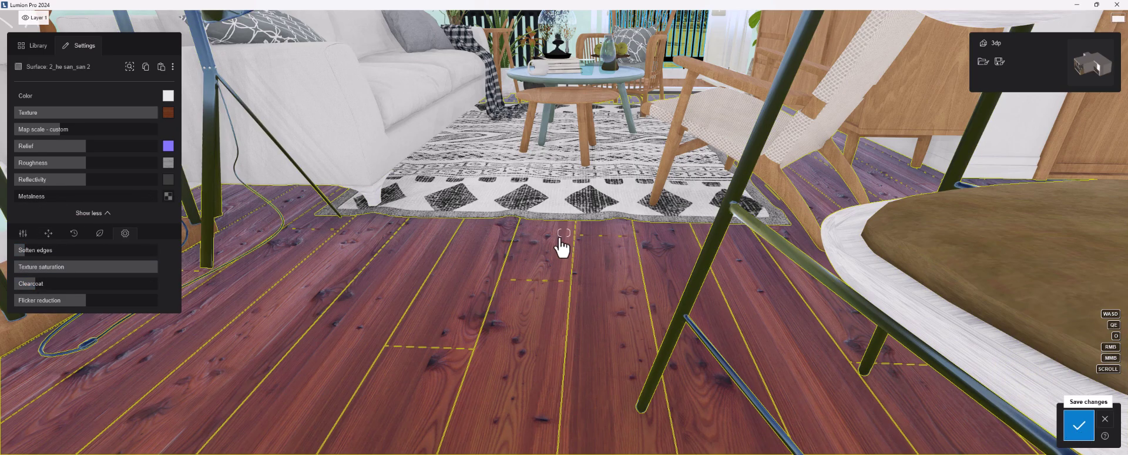
pyautogui.click(9, 86)
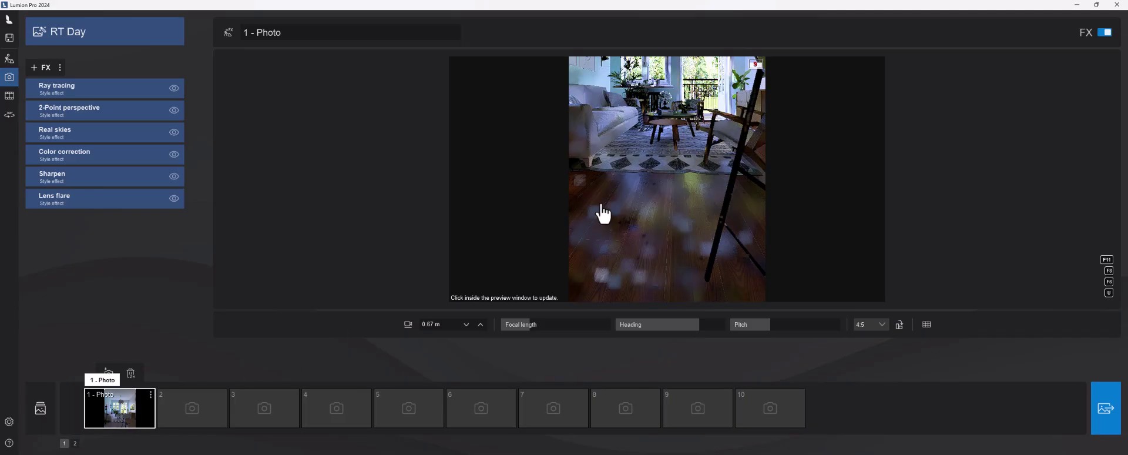
# Refresh the ray-traced preview, then select the sideboard's Wood Cherry Original material in Build mode
pyautogui.click(602, 214)
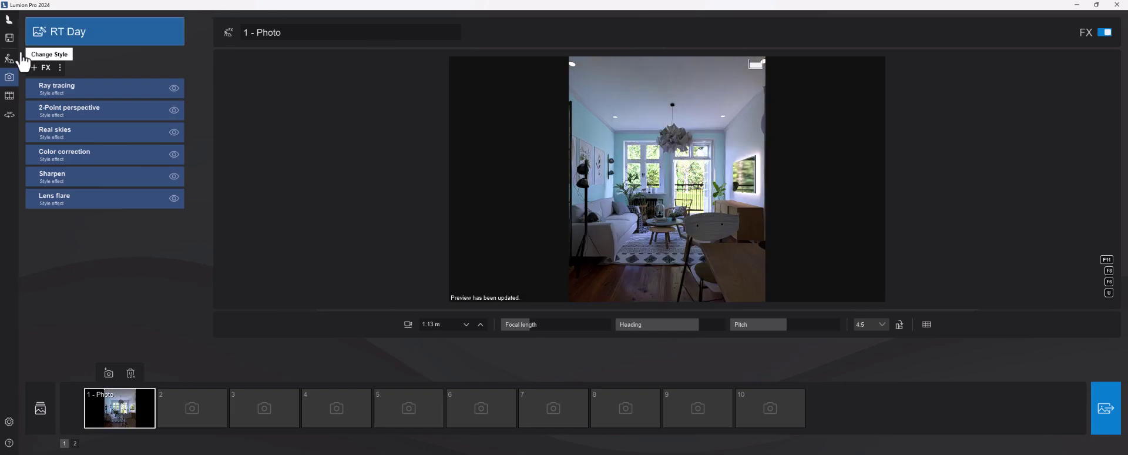
pyautogui.click(9, 58)
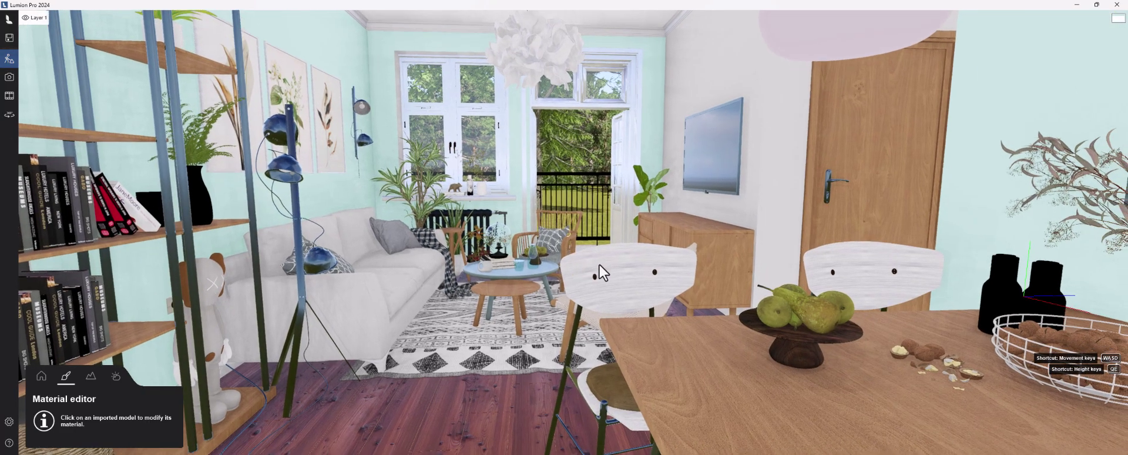
pyautogui.click(718, 256)
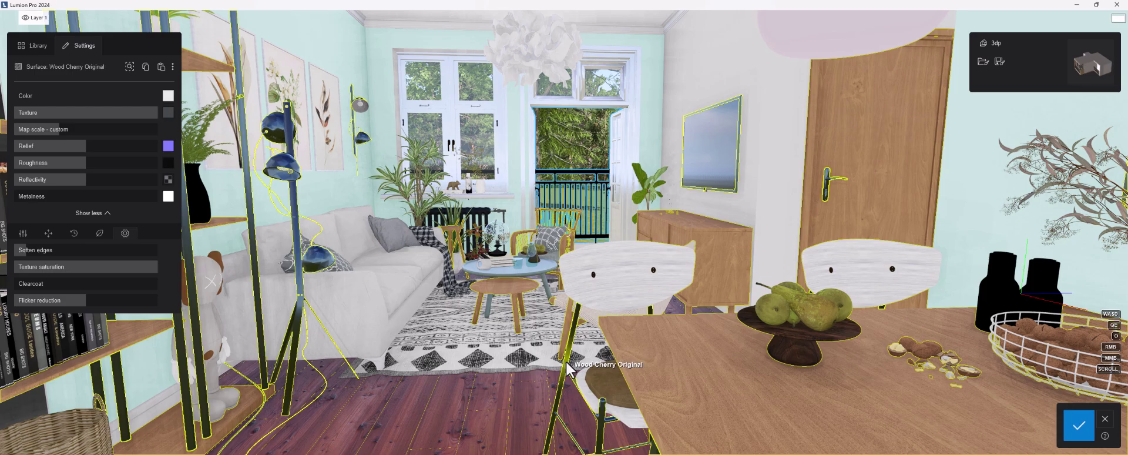
# Give the white chair backs (Color M08) Wood 033 1024 with 7% clearcoat and save
pyautogui.click(611, 288)
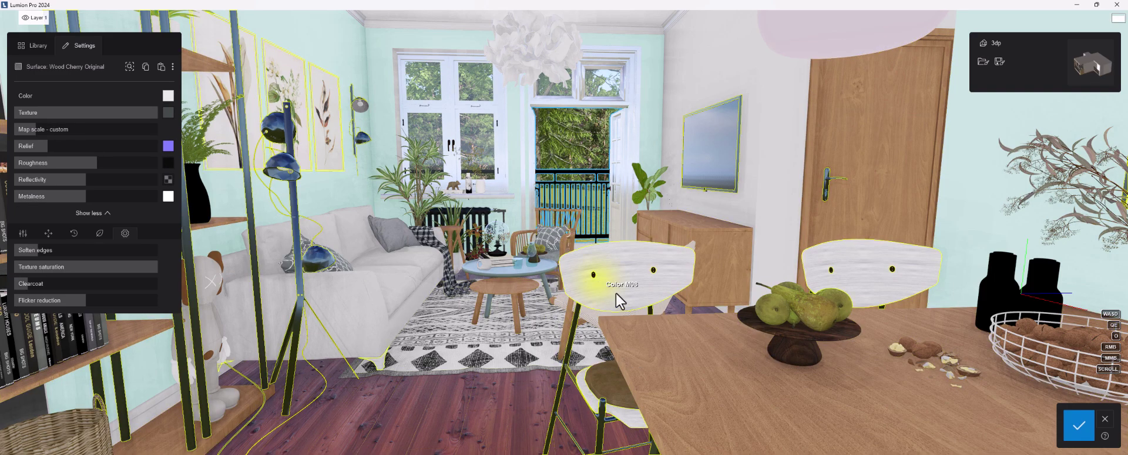
pyautogui.click(40, 46)
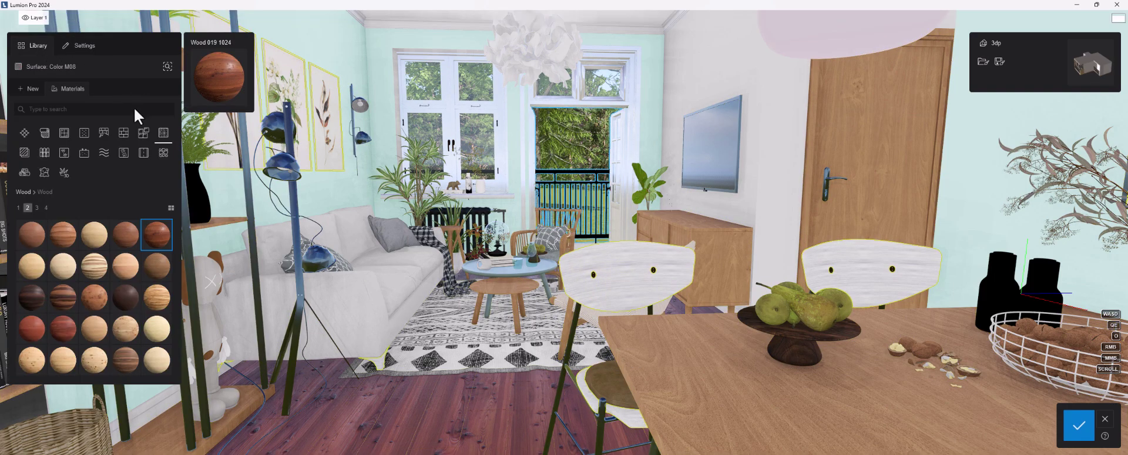
pyautogui.click(123, 238)
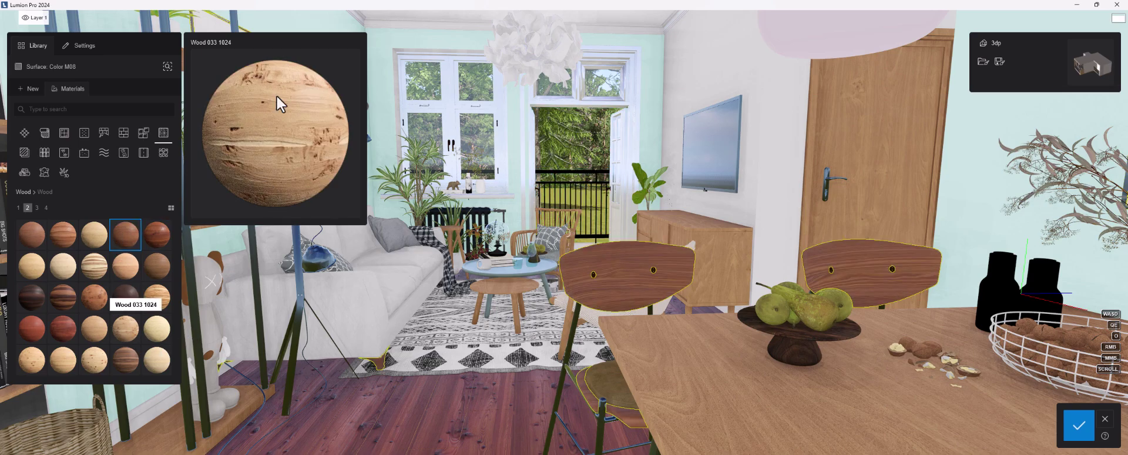
pyautogui.click(88, 259)
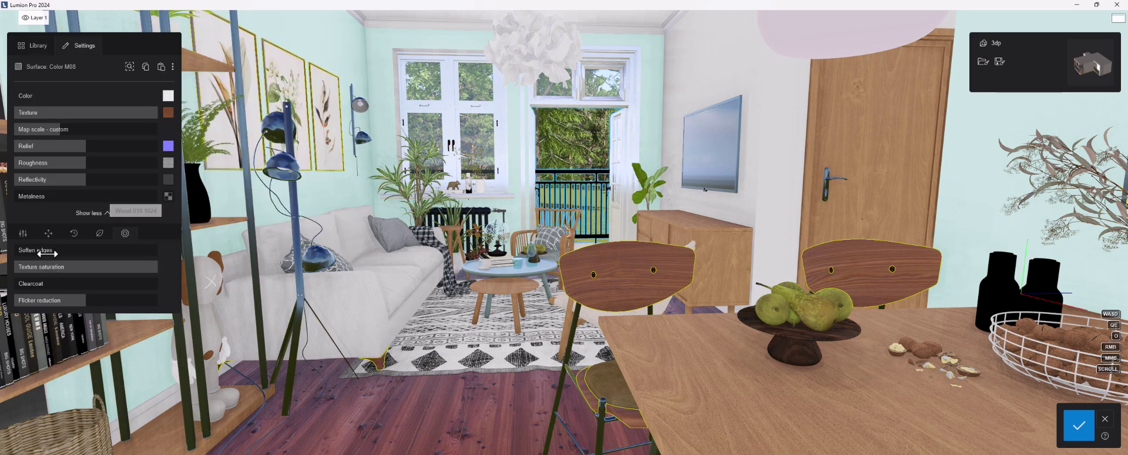
pyautogui.click(27, 284)
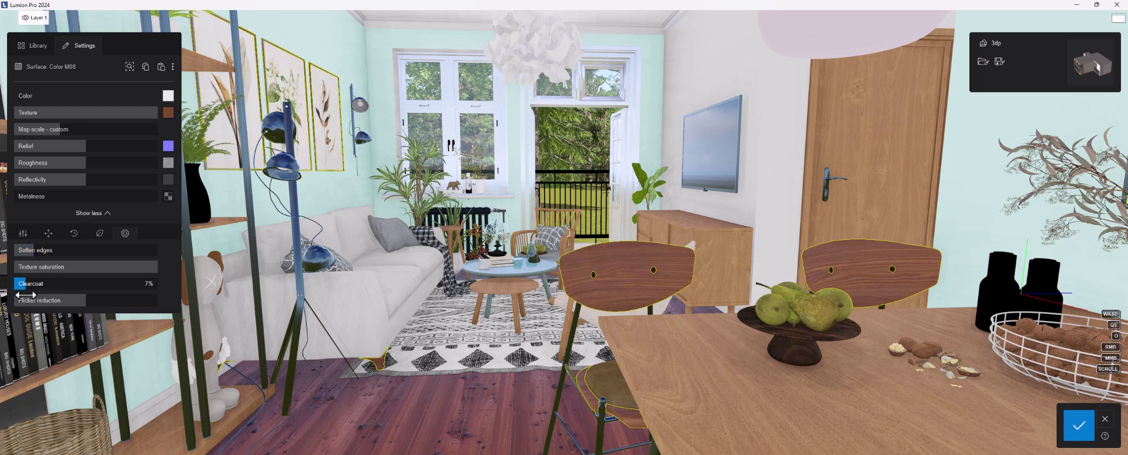
pyautogui.click(1079, 424)
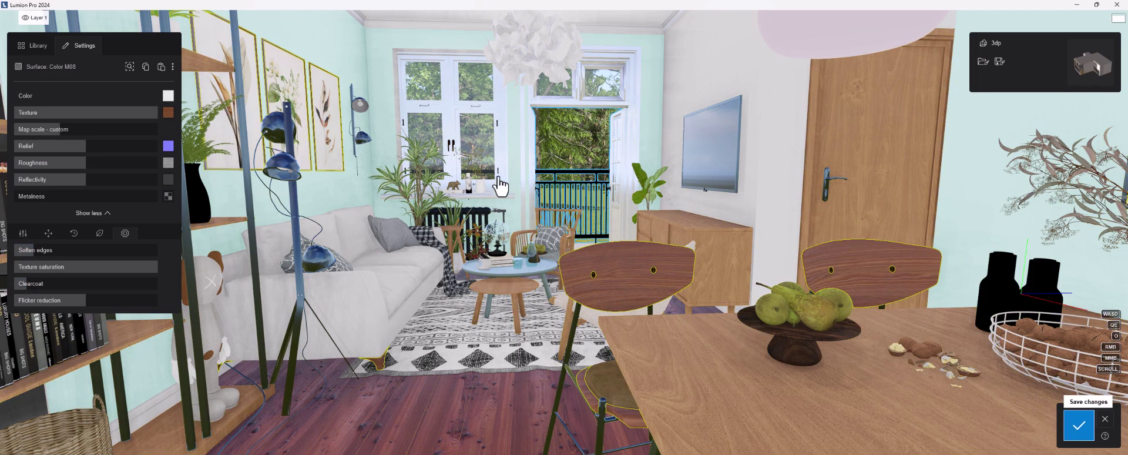
# Set the Wood OSB table top's clearcoat to 15% and save it
pyautogui.click(678, 347)
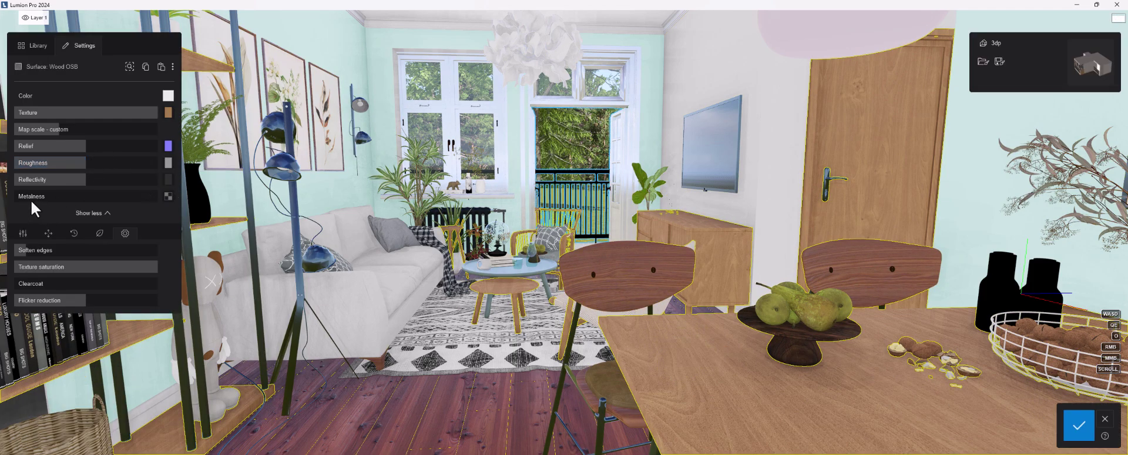
pyautogui.moveTo(23, 282); pyautogui.dragTo(36, 286)
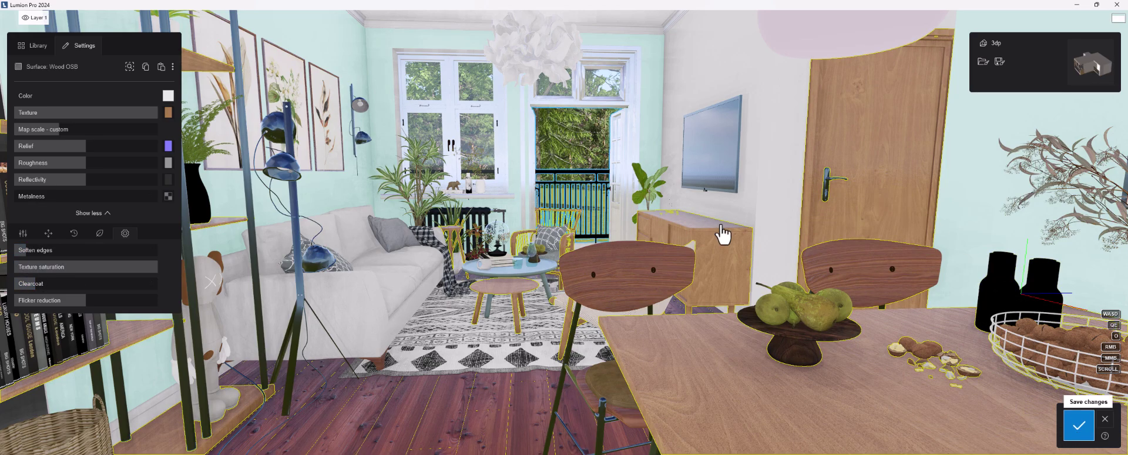
pyautogui.moveTo(506, 341); pyautogui.dragTo(502, 307, button='right')
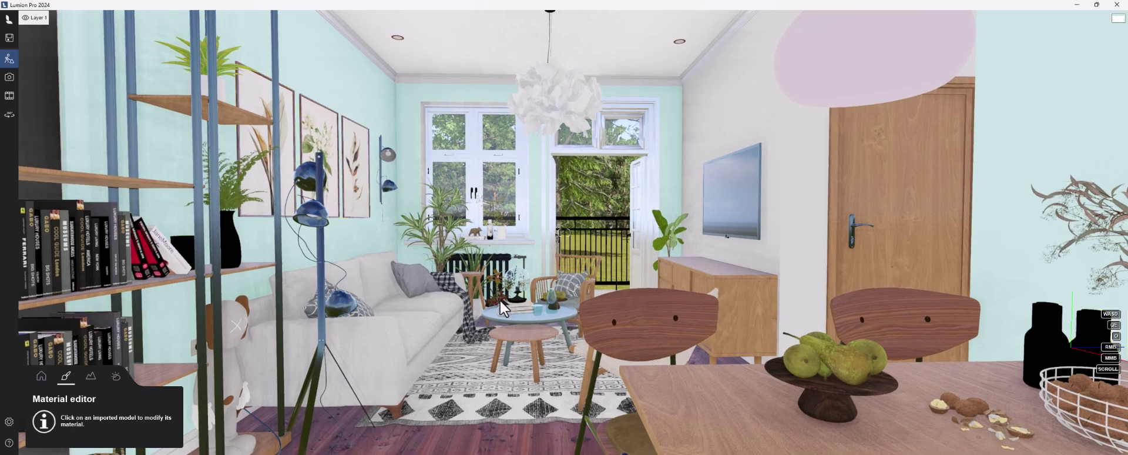
pyautogui.press('w')
pyautogui.press('e')
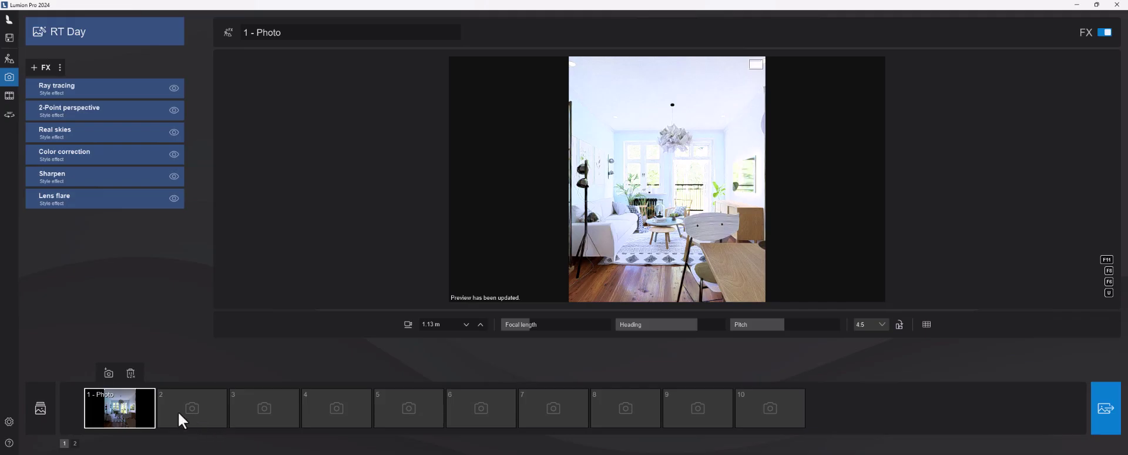
pyautogui.click(121, 418)
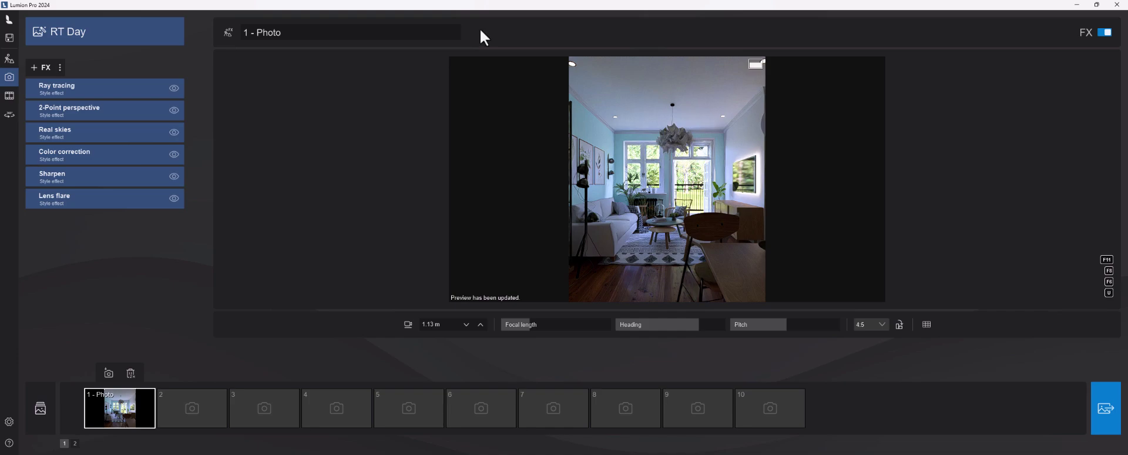
pyautogui.click(9, 58)
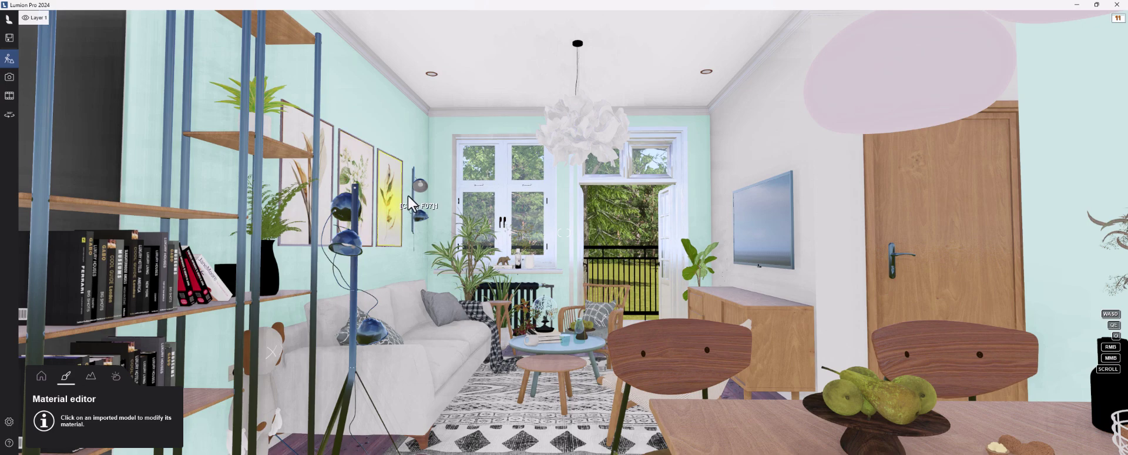
# Give the wall lamp an orange RAL colour with high emissive strength and save it
pyautogui.click(421, 189)
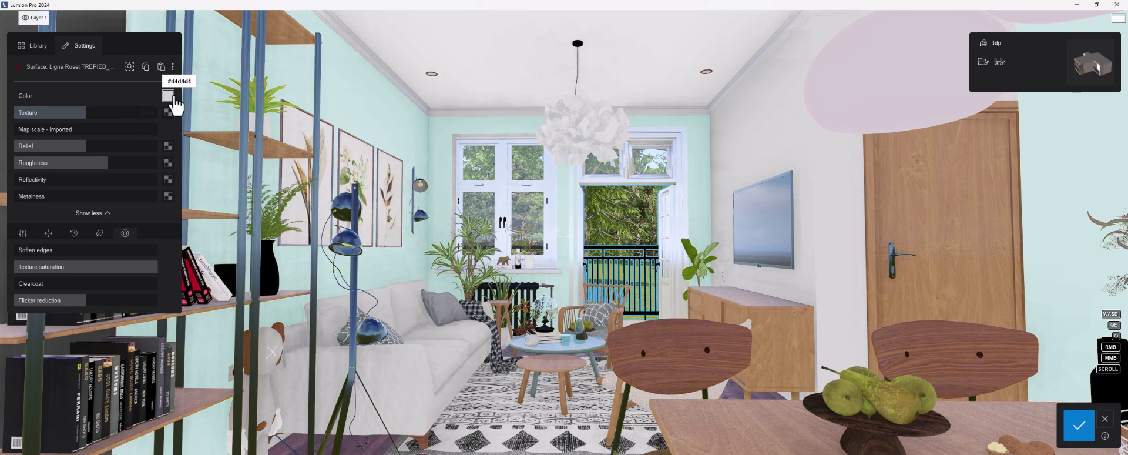
pyautogui.click(168, 95)
pyautogui.click(238, 88)
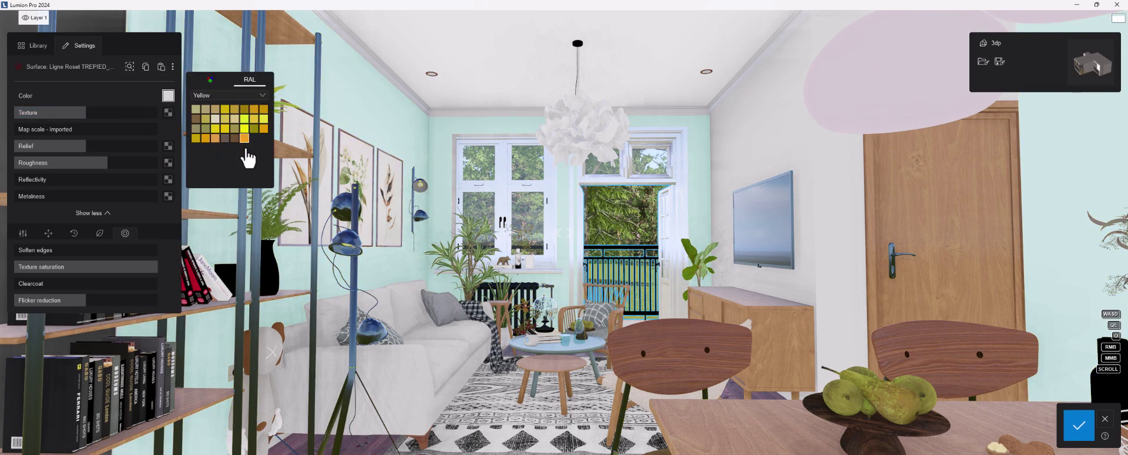
pyautogui.click(248, 154)
pyautogui.scroll(-2, 35, 254)
pyautogui.moveTo(34, 254); pyautogui.dragTo(568, 354)
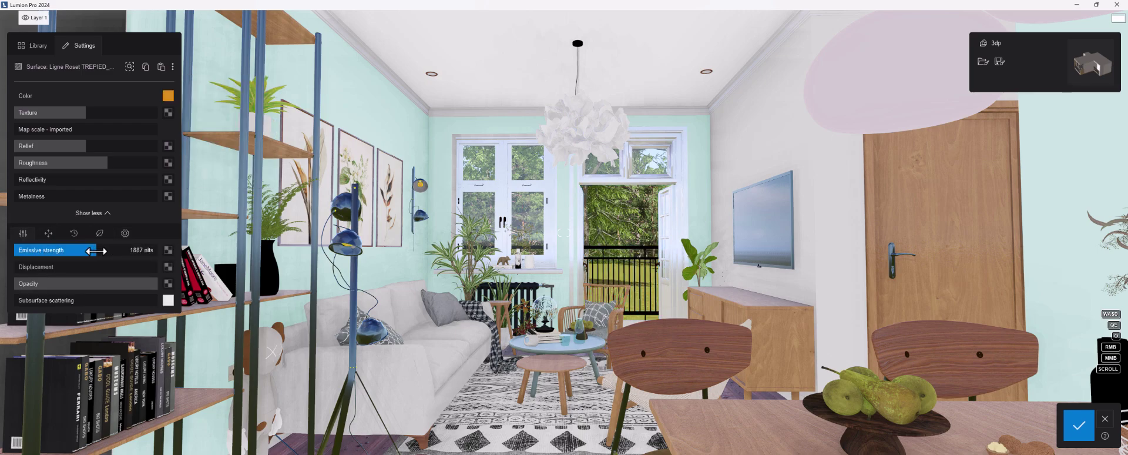
pyautogui.click(1079, 426)
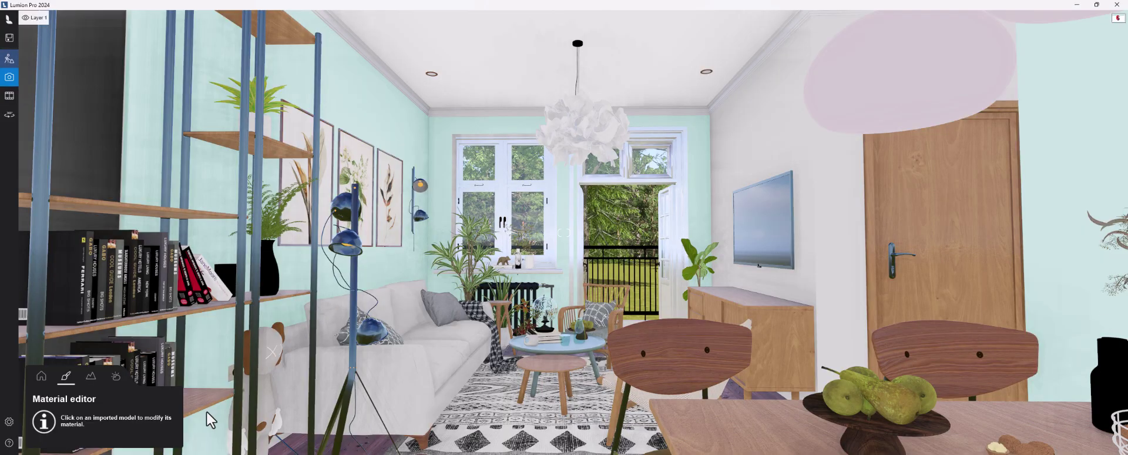
pyautogui.click(9, 81)
# Refresh the preview and adjust Color correction, lowering Shadows and raising Exposure
pyautogui.click(639, 179)
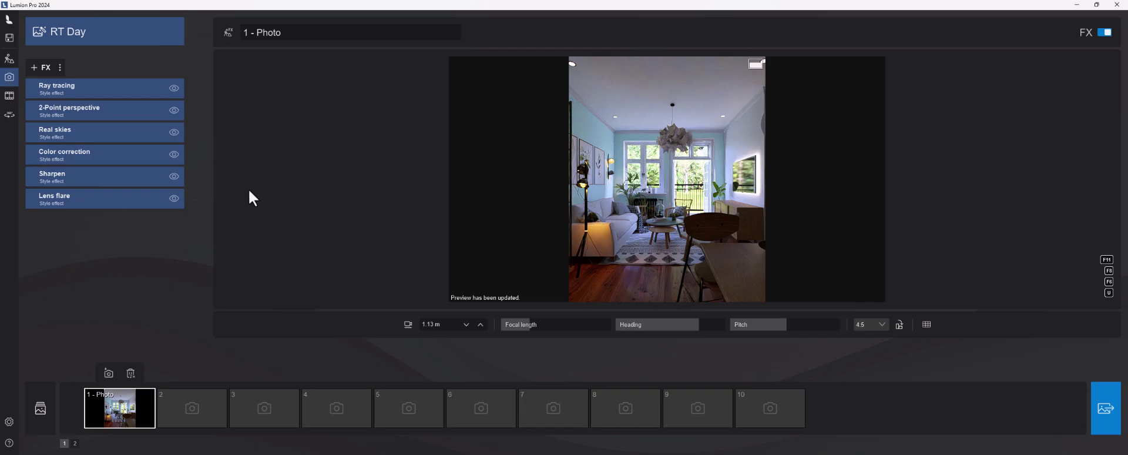
pyautogui.moveTo(97, 109)
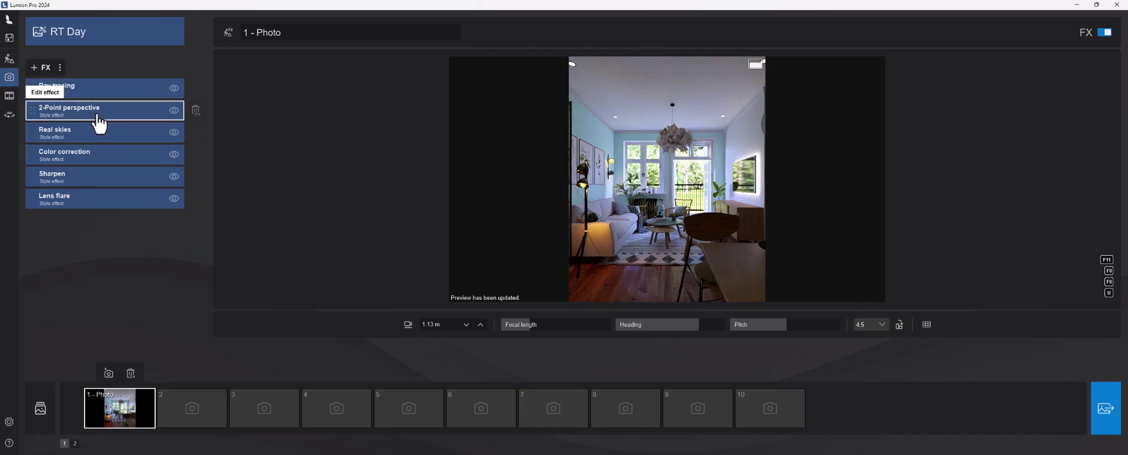
pyautogui.click(91, 154)
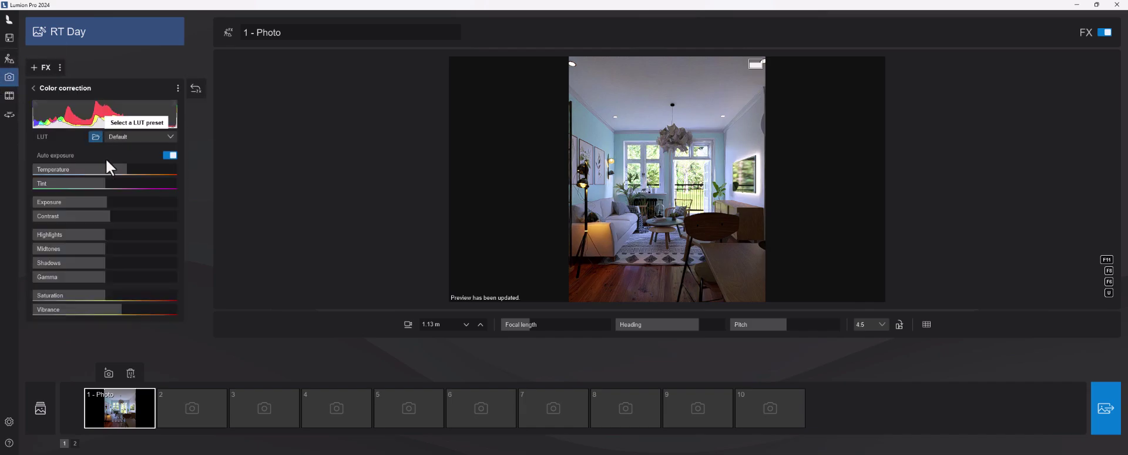
pyautogui.click(95, 262)
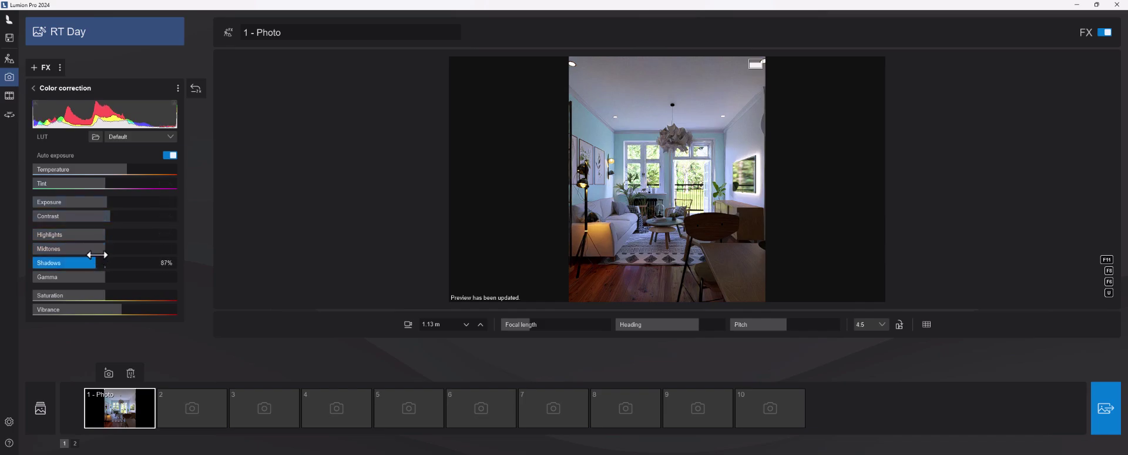
pyautogui.click(113, 201)
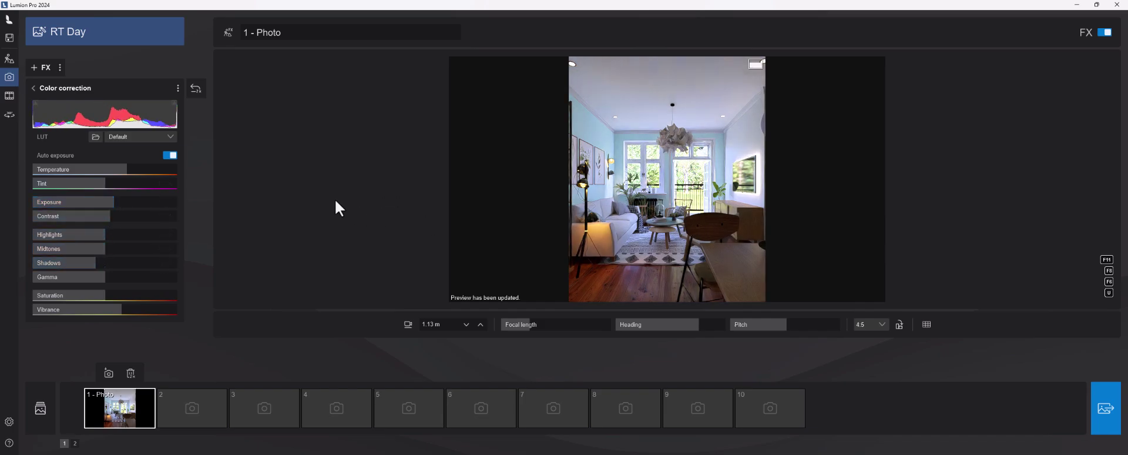
pyautogui.click(43, 89)
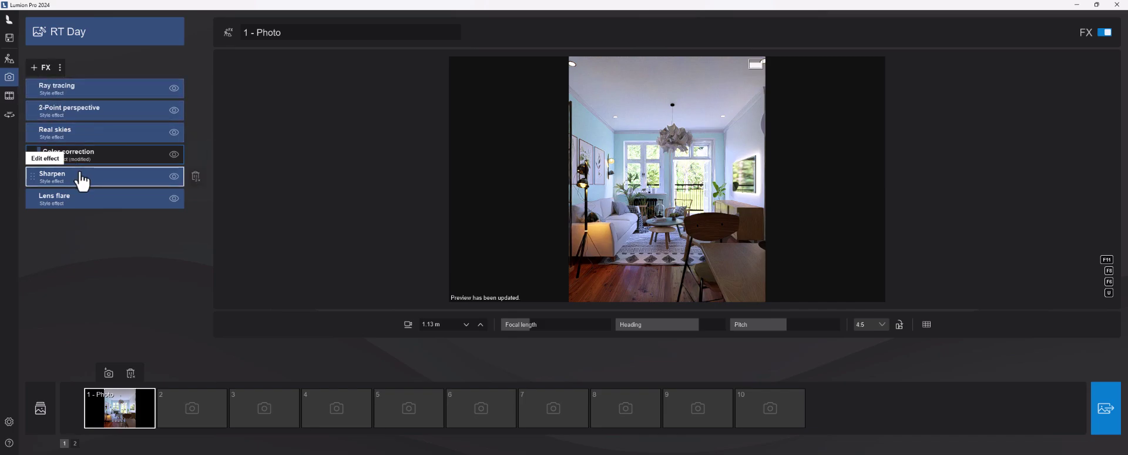
# Raise the Sharpen effect's intensity to about 110%
pyautogui.click(82, 175)
pyautogui.moveTo(88, 108); pyautogui.dragTo(111, 113)
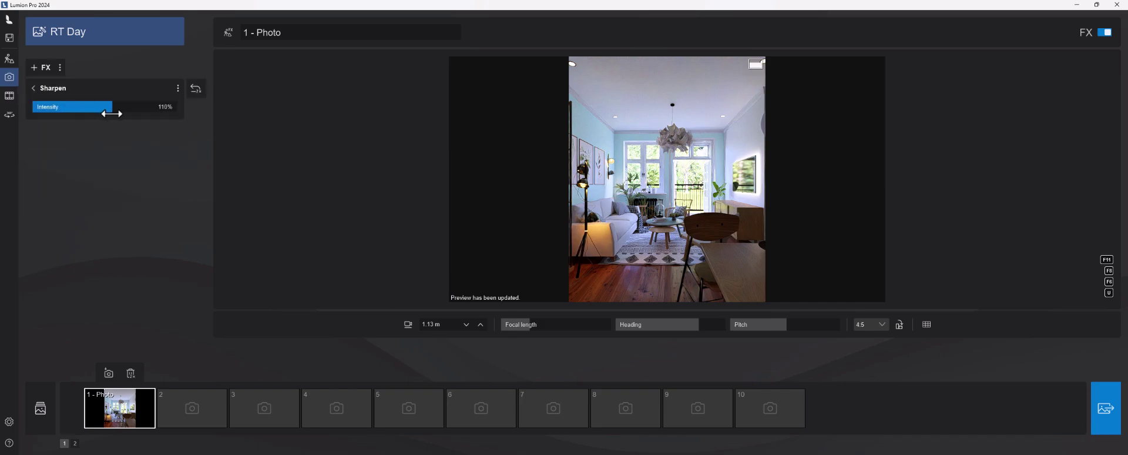
pyautogui.click(40, 91)
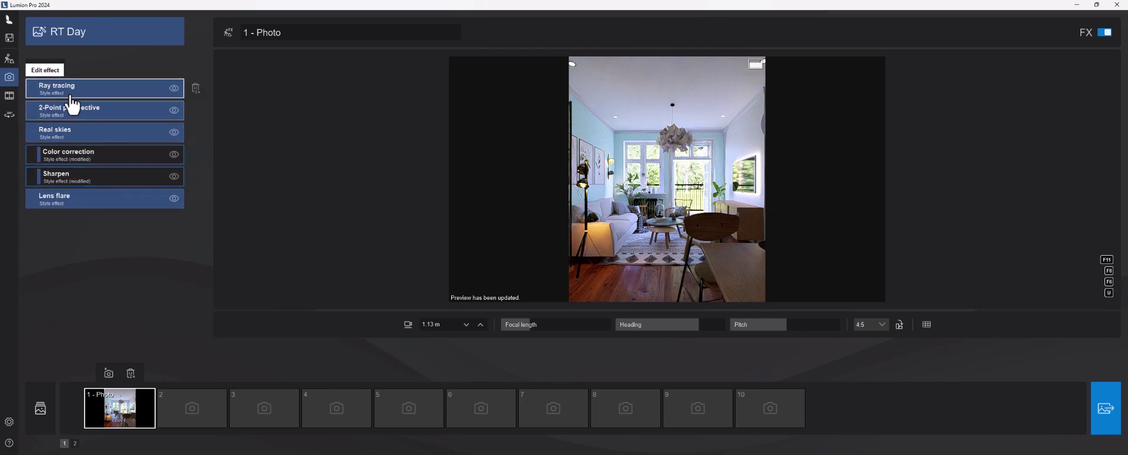
# Change the Ray tracing effect's Quality option to High for the RT Day photo
pyautogui.click(68, 90)
pyautogui.click(139, 108)
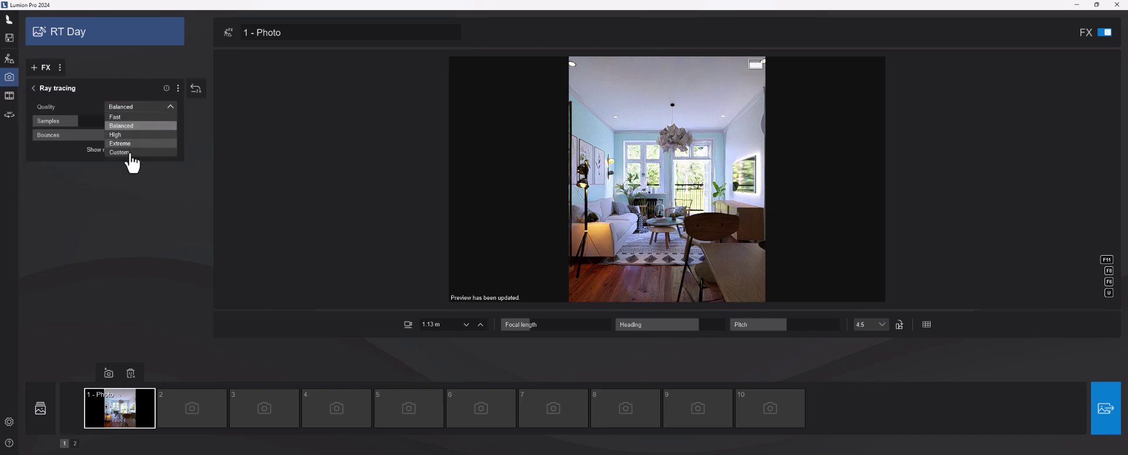
pyautogui.click(135, 135)
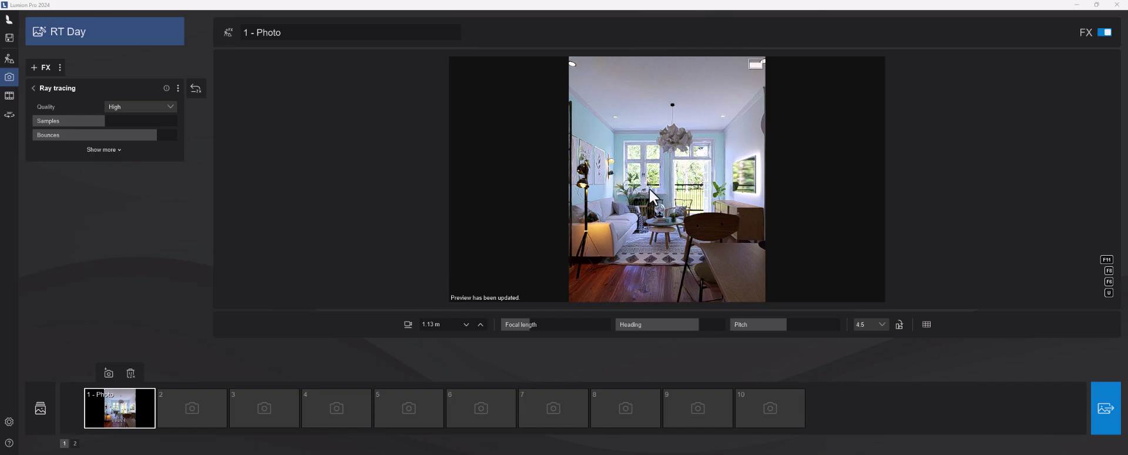
# Render the current shot at Desktop size 1540x1920, saving it as JPG '1' in content > 11
pyautogui.click(1095, 407)
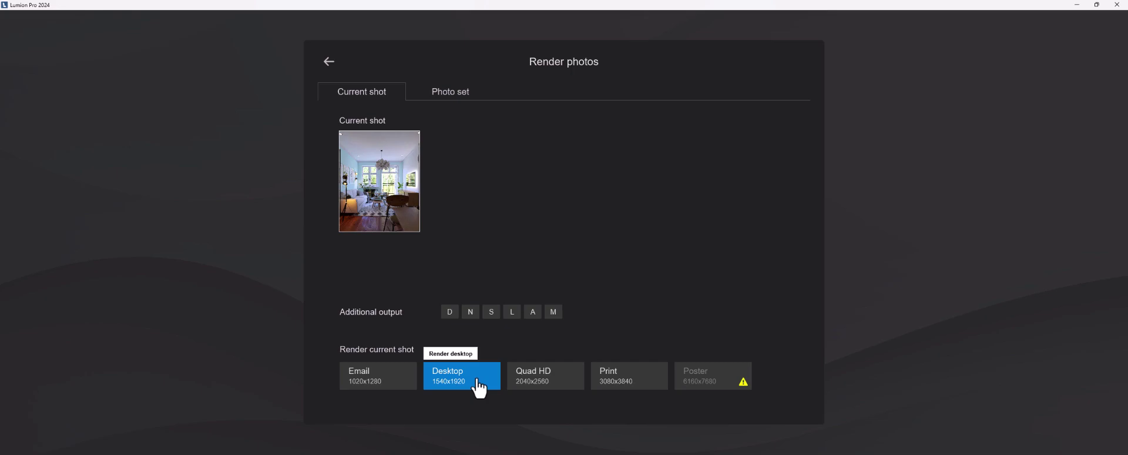
pyautogui.click(446, 387)
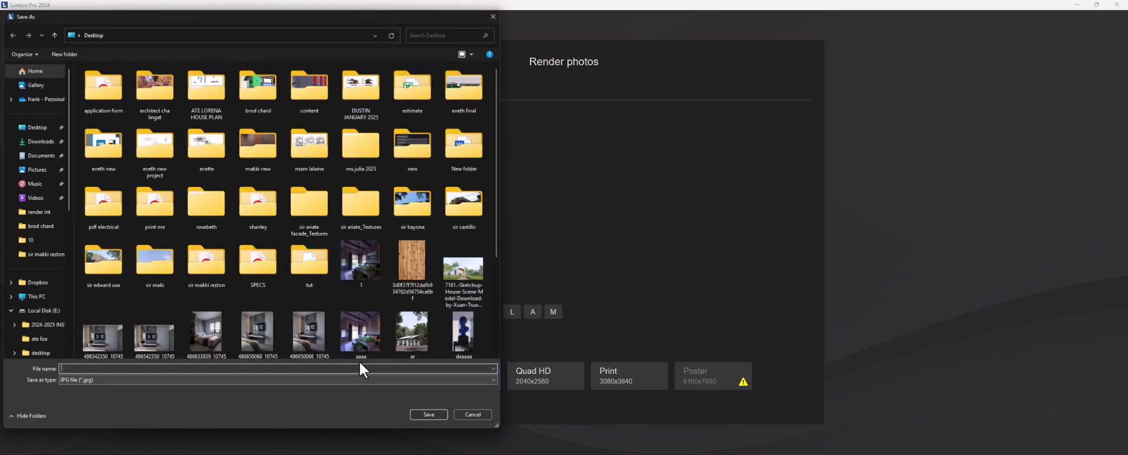
pyautogui.doubleClick(310, 108)
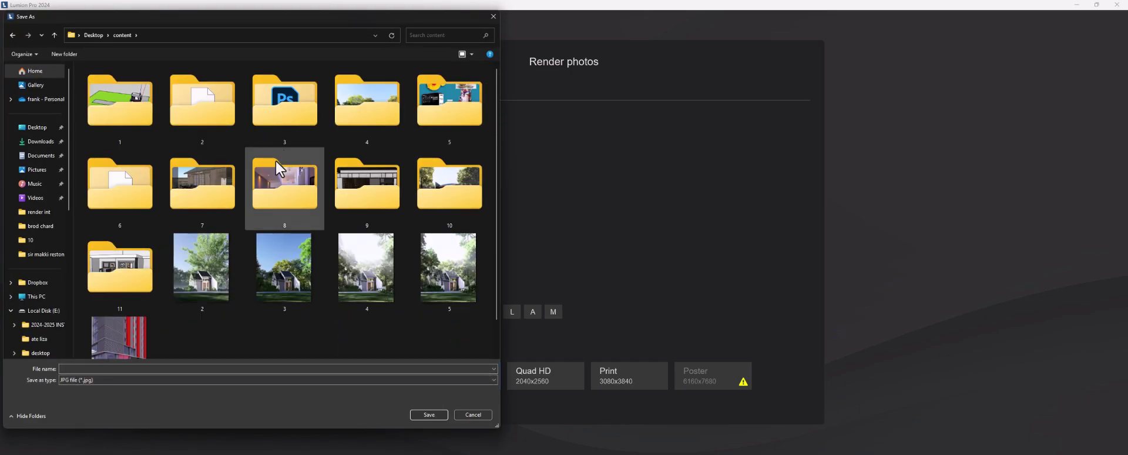
pyautogui.doubleClick(126, 270)
pyautogui.click(152, 370)
pyautogui.write('1')
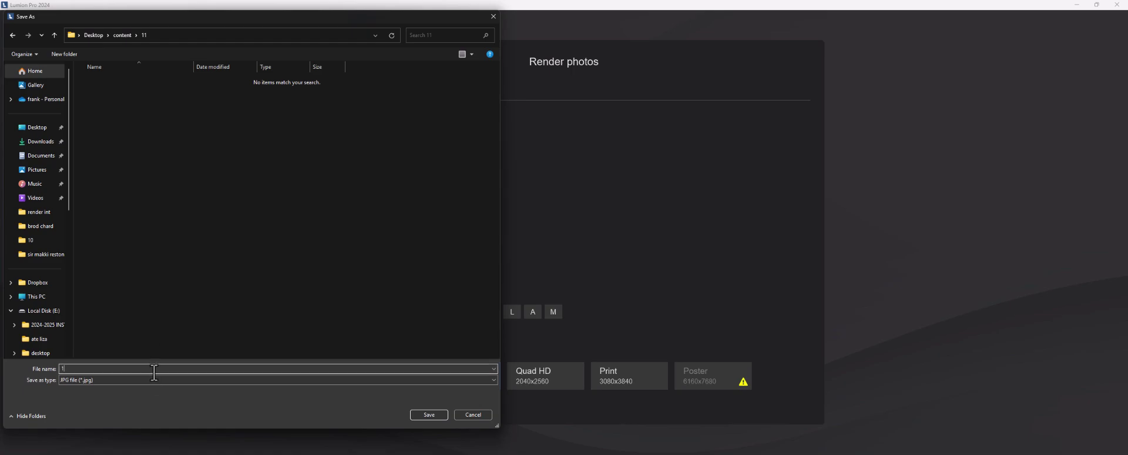
pyautogui.press('Return')
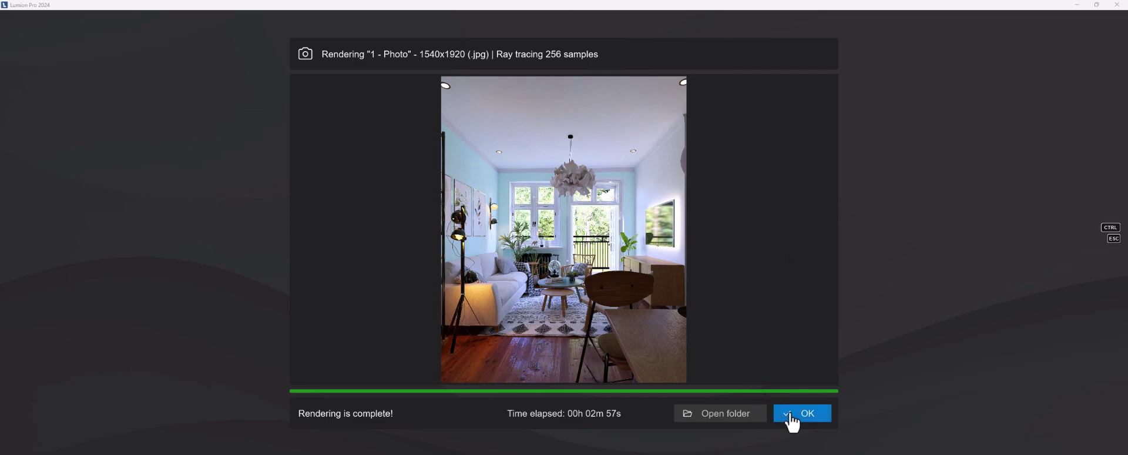
# Once rendering completes, open the output folder and view 1.jpg in the image viewer
pyautogui.click(702, 415)
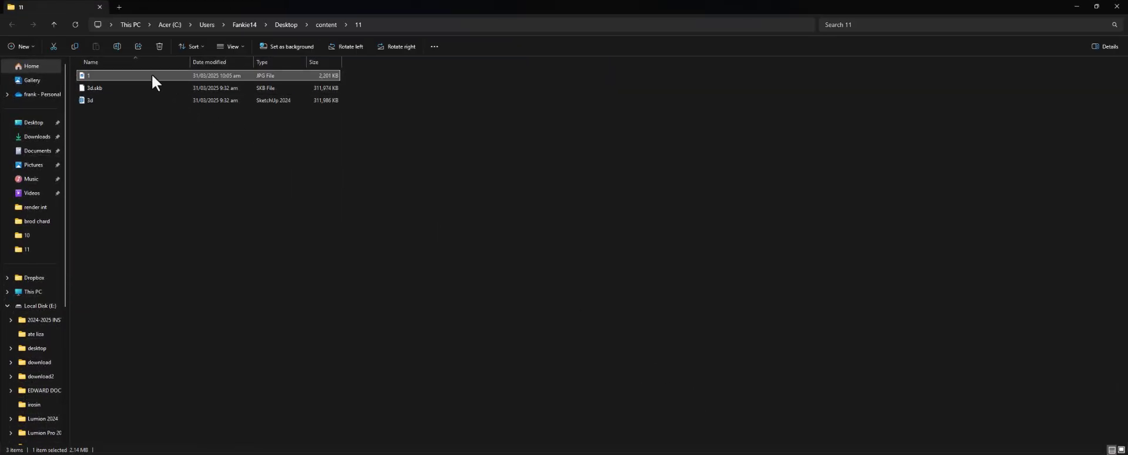
pyautogui.doubleClick(152, 76)
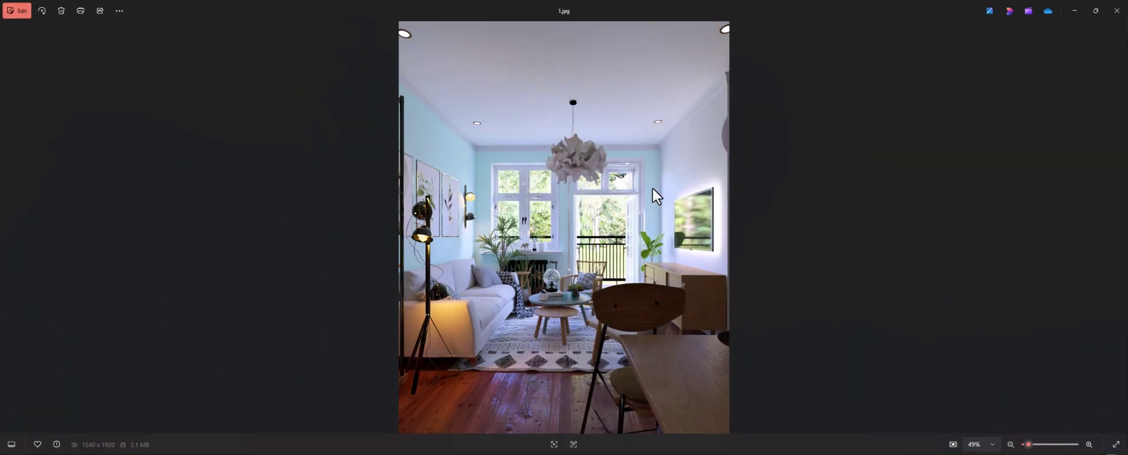
# Zoom into the rendered image and pan to inspect the ceiling lamp
pyautogui.scroll(3, 564, 329)
pyautogui.moveTo(532, 216)
pyautogui.mouseDown()
pyautogui.moveTo(540, 336)
pyautogui.moveTo(541, 231)
pyautogui.mouseUp()
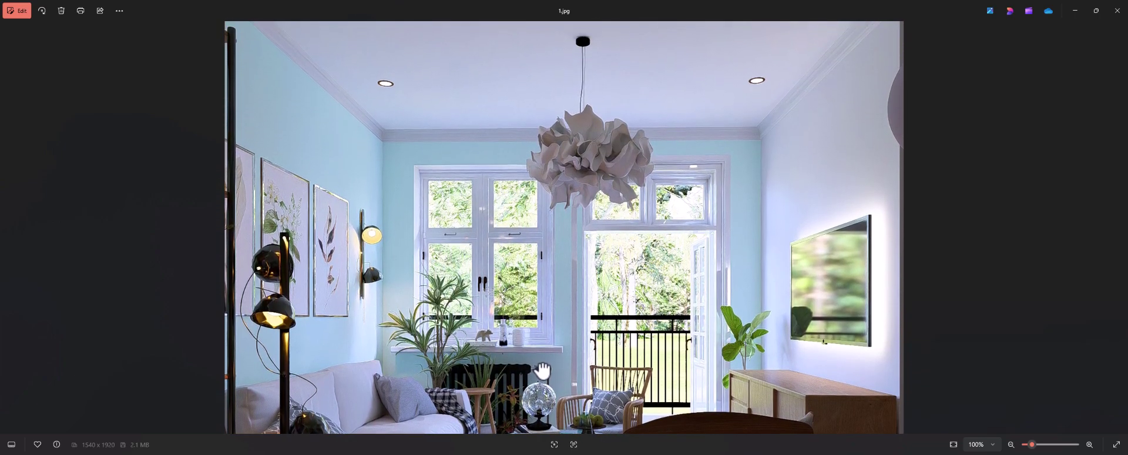
pyautogui.scroll(-5, 541, 230)
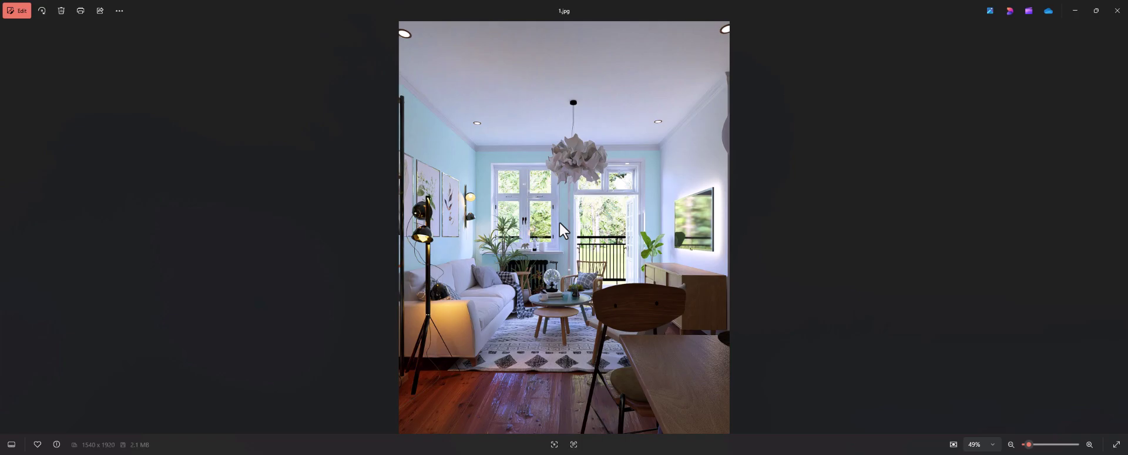
# Close the Photos viewer and the render's File Explorer window to return to Lumion
pyautogui.click(1118, 11)
pyautogui.click(1117, 5)
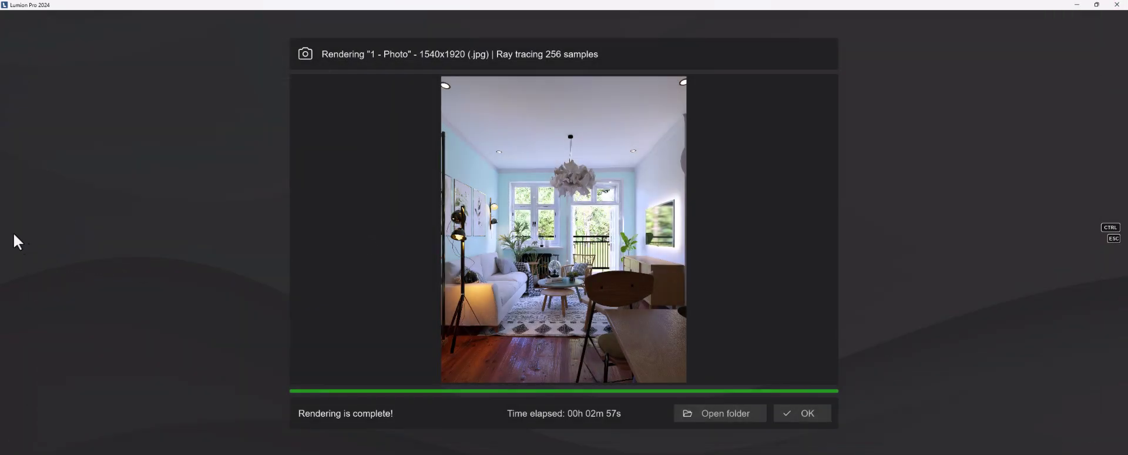
pyautogui.click(758, 419)
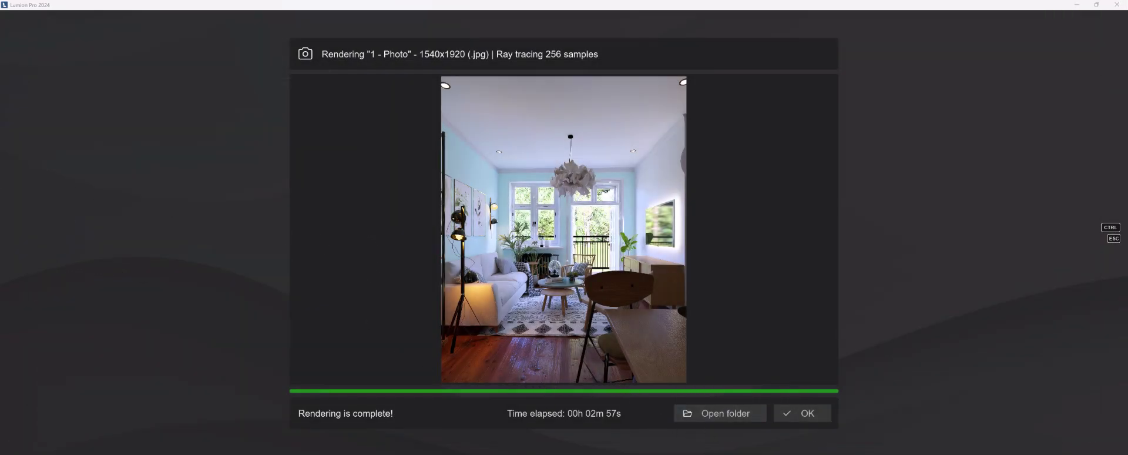